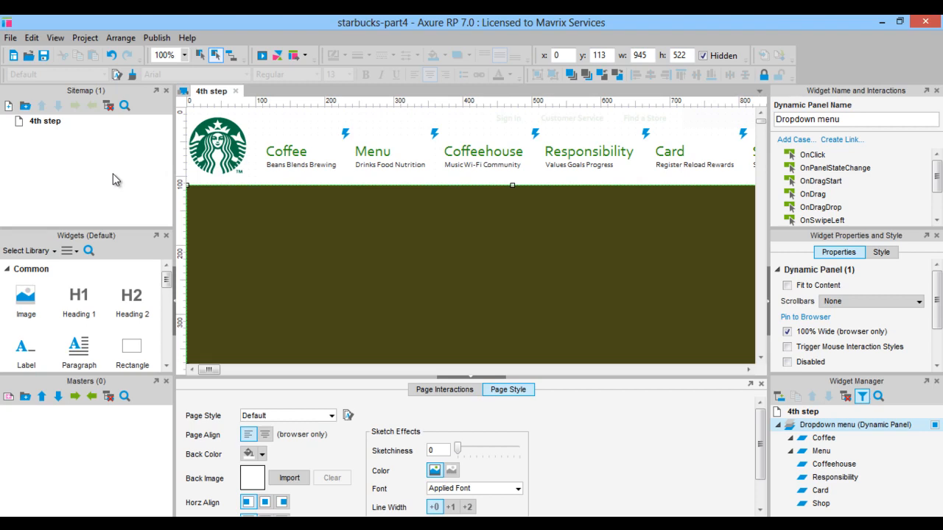
Step: Delete the Hide Dropdown menu action from the Coffee tab's OnMouseOut case
{"action": "left_click", "coordinate": [312, 146]}
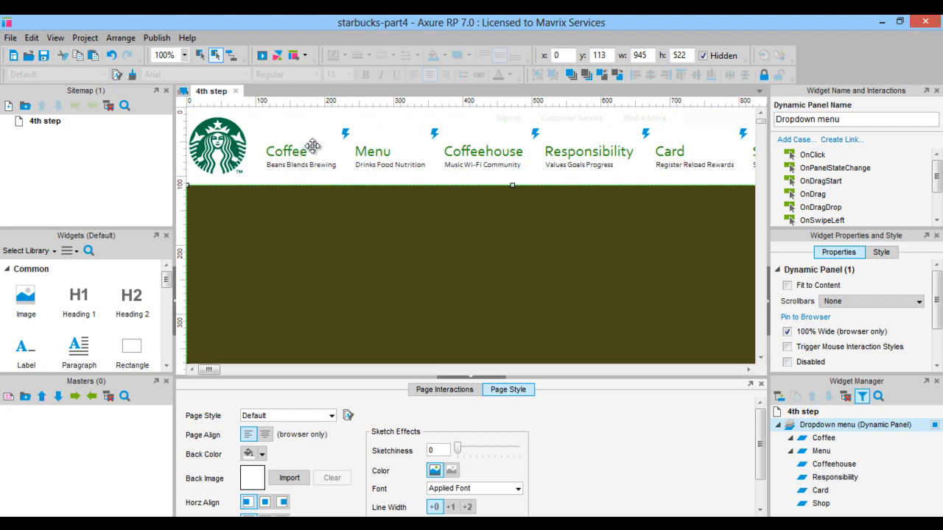
{"action": "left_click", "coordinate": [313, 145]}
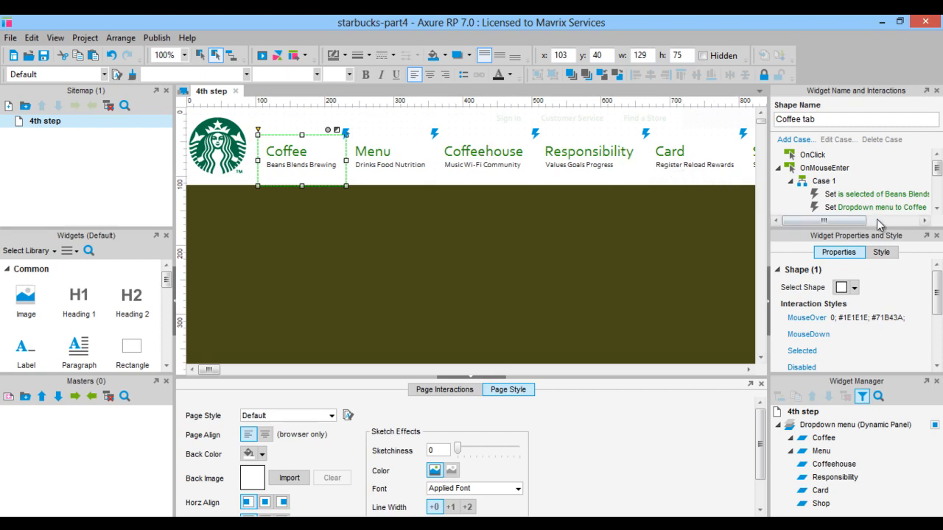
{"action": "left_click", "coordinate": [919, 235]}
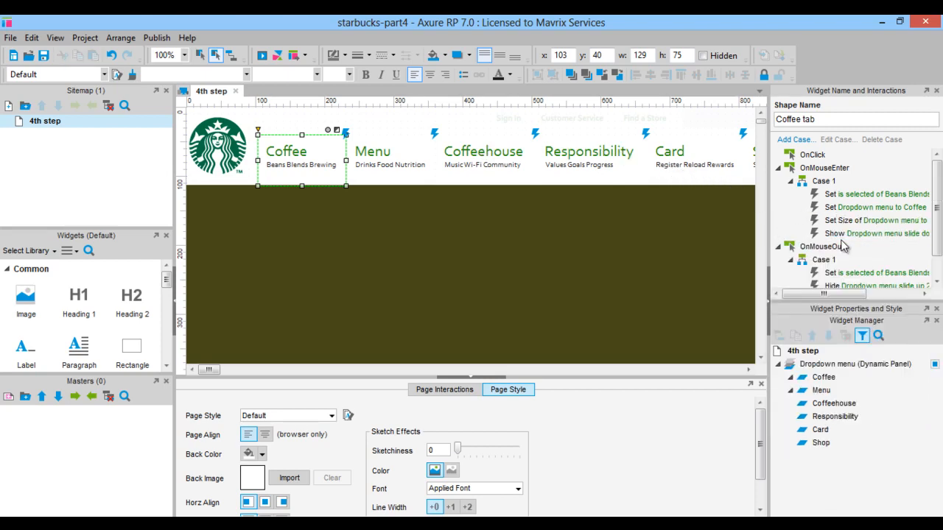
{"action": "left_click_drag", "start_coordinate": [828, 294], "coordinate": [849, 296]}
{"action": "scroll", "coordinate": [846, 268], "scroll_direction": "down", "scroll_amount": 1}
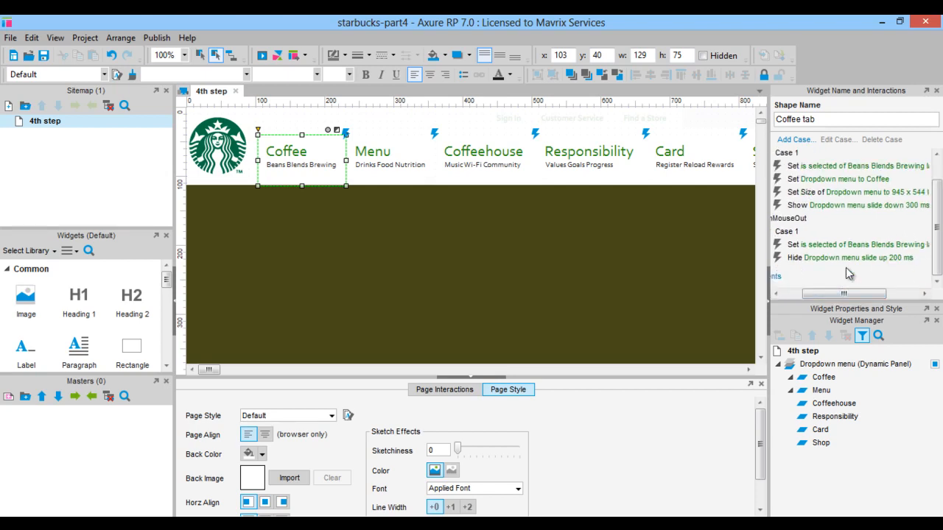
{"action": "left_click", "coordinate": [794, 261]}
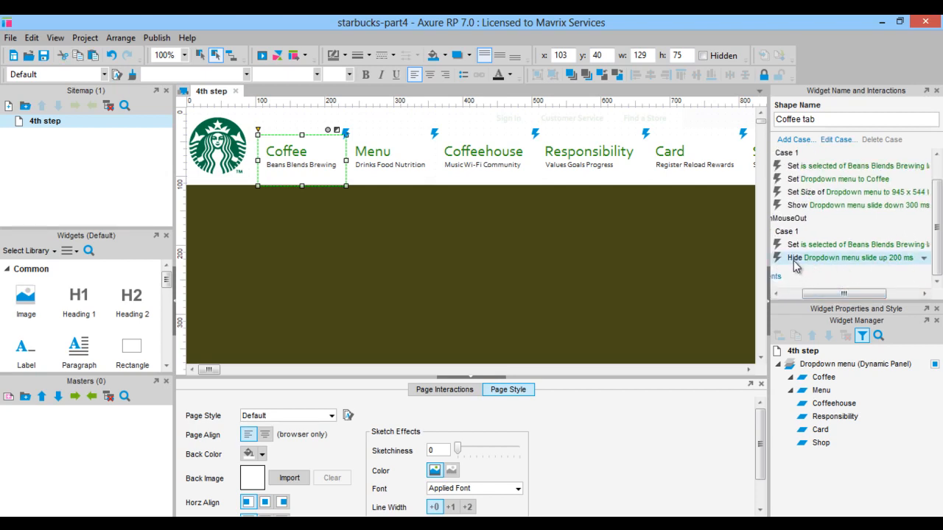
Step: Delete the Hide Dropdown menu action from the Menu tab's OnMouseOut case
{"action": "left_click", "coordinate": [425, 144]}
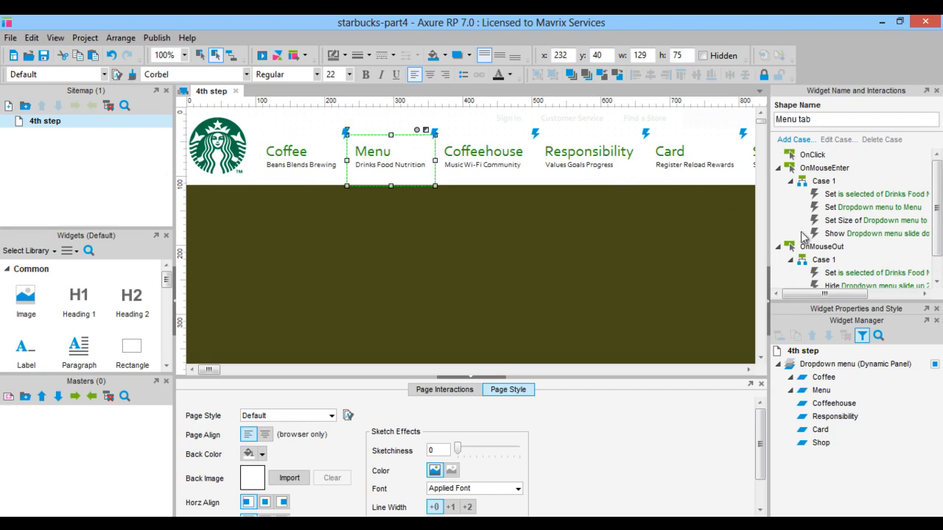
{"action": "scroll", "coordinate": [802, 236], "scroll_direction": "down", "scroll_amount": 2}
{"action": "left_click", "coordinate": [829, 258]}
{"action": "key", "text": "Delete"}
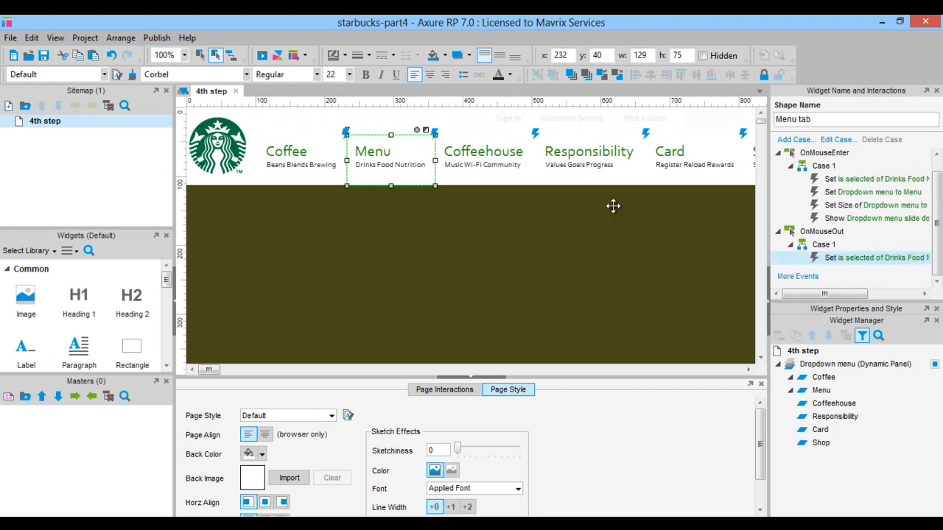
Step: Delete the Hide Dropdown menu action from the Coffeehouse tab's OnMouseOut case
{"action": "left_click", "coordinate": [480, 149]}
{"action": "scroll", "coordinate": [810, 227], "scroll_direction": "down", "scroll_amount": 2}
{"action": "left_click", "coordinate": [830, 258]}
{"action": "key", "text": "Delete"}
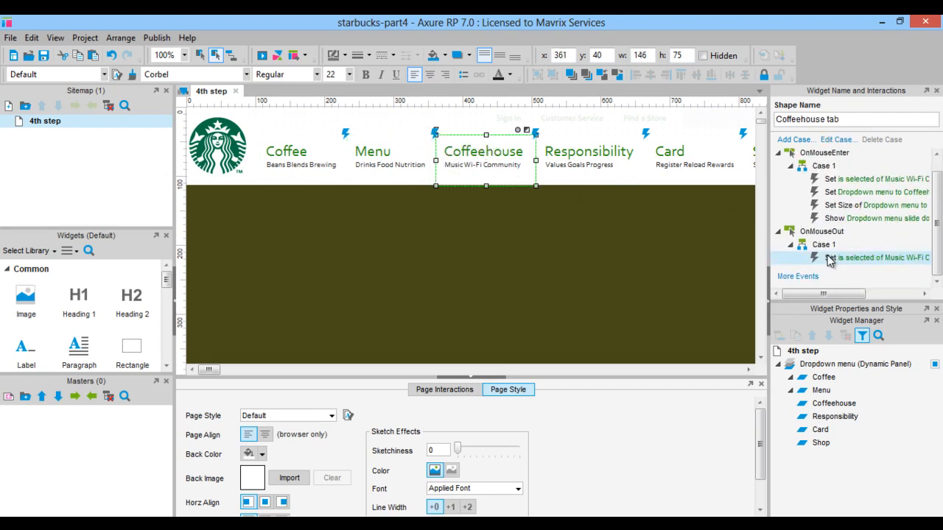
Step: Delete the Hide Dropdown menu action from the OnMouseOut cases of the Responsibility tab and the remaining tabs through Shop
{"action": "left_click", "coordinate": [583, 143]}
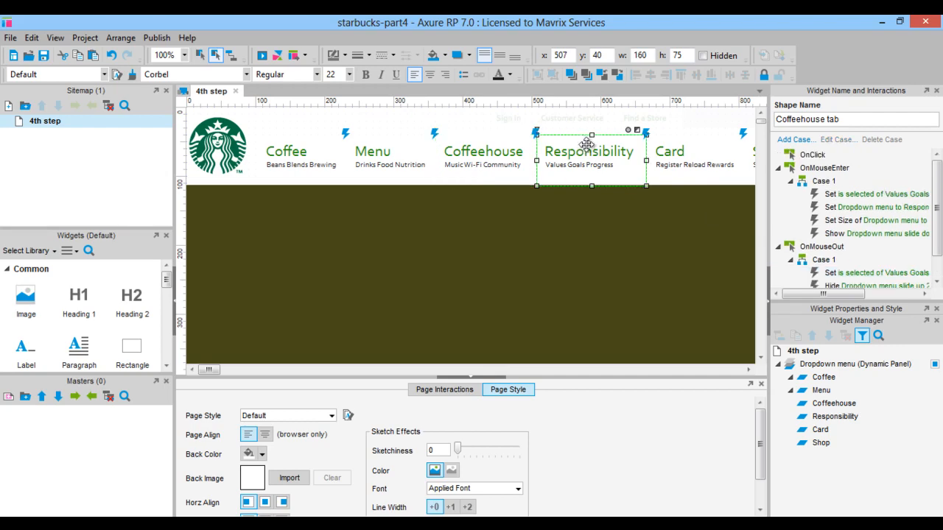
{"action": "scroll", "coordinate": [851, 286], "scroll_direction": "down", "scroll_amount": 2}
{"action": "left_click", "coordinate": [838, 258]}
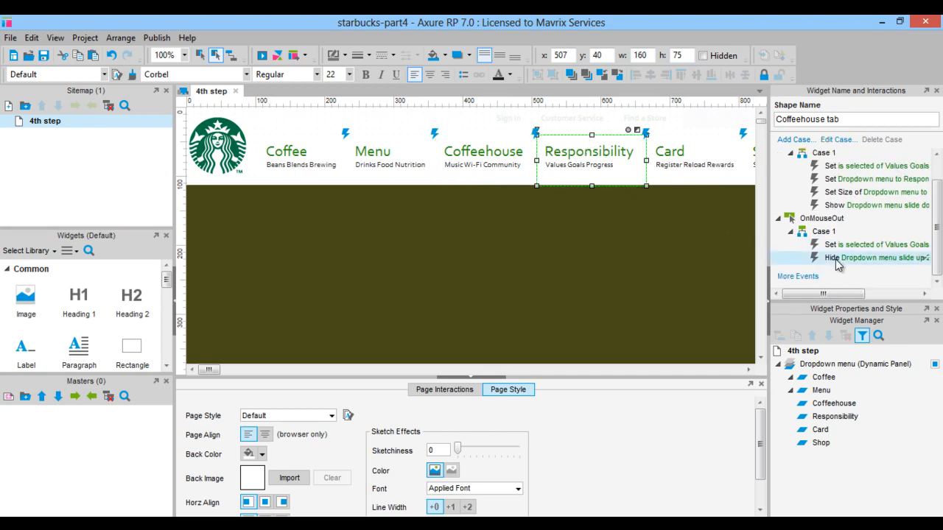
{"action": "key", "text": "Delete"}
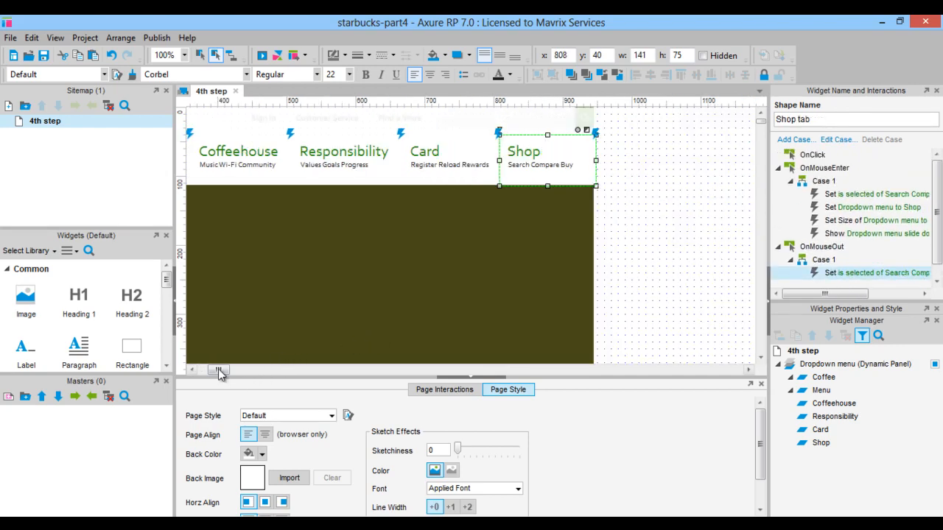
Step: Add an OnMouseEnter case to the Header shape that sets the Beans Blends Brewing label's selected state to false
{"action": "left_click_drag", "start_coordinate": [219, 369], "coordinate": [209, 369]}
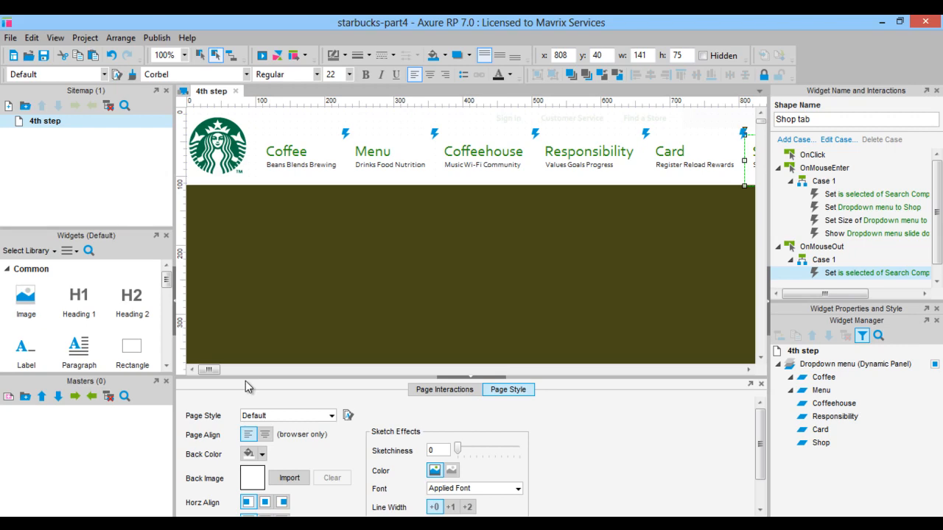
{"action": "left_click", "coordinate": [696, 137]}
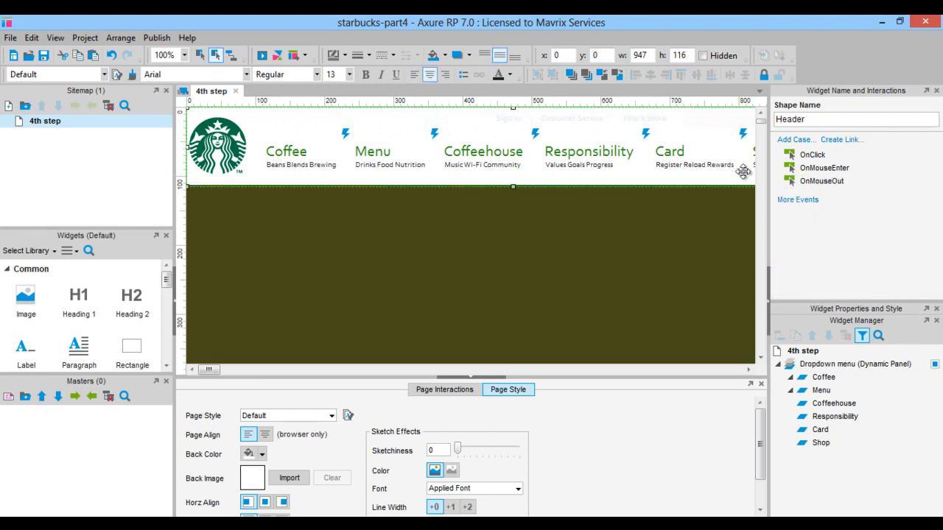
{"action": "left_click", "coordinate": [817, 173]}
{"action": "double_click", "coordinate": [835, 171]}
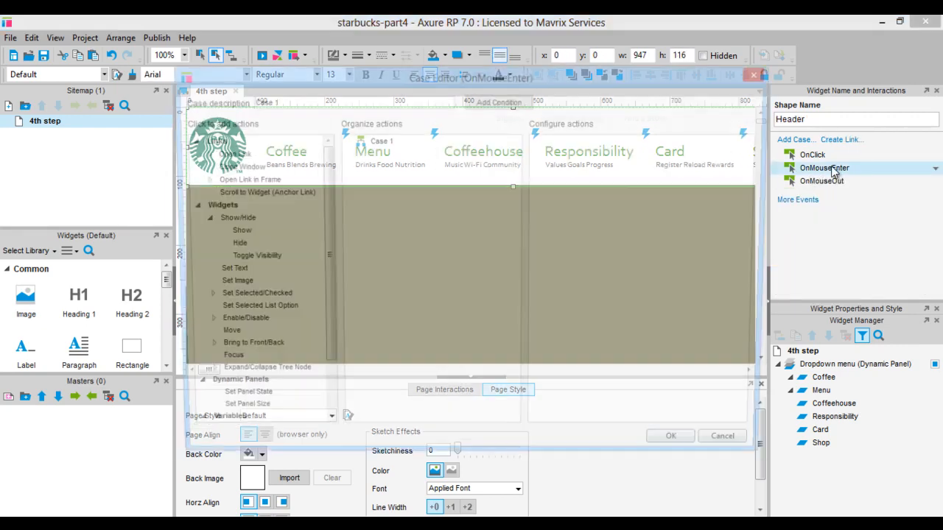
{"action": "left_click", "coordinate": [232, 257]}
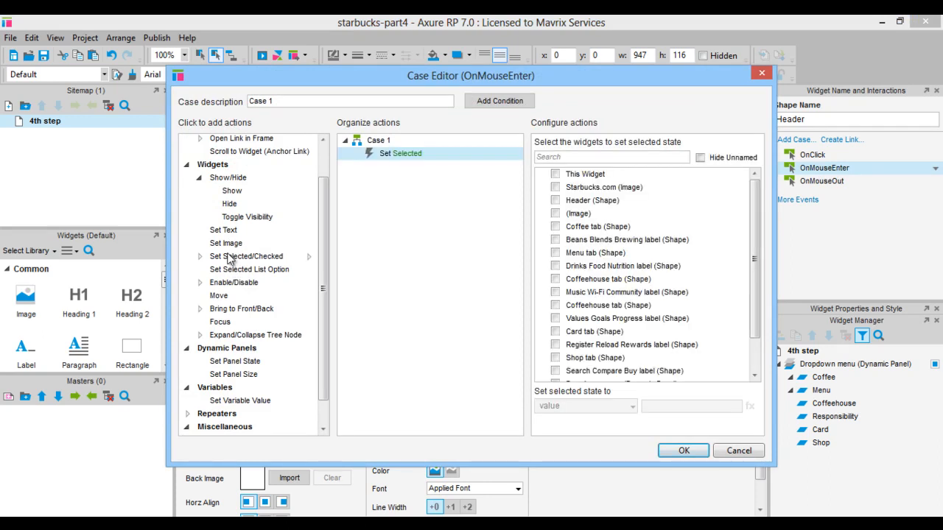
{"action": "left_click", "coordinate": [571, 157]}
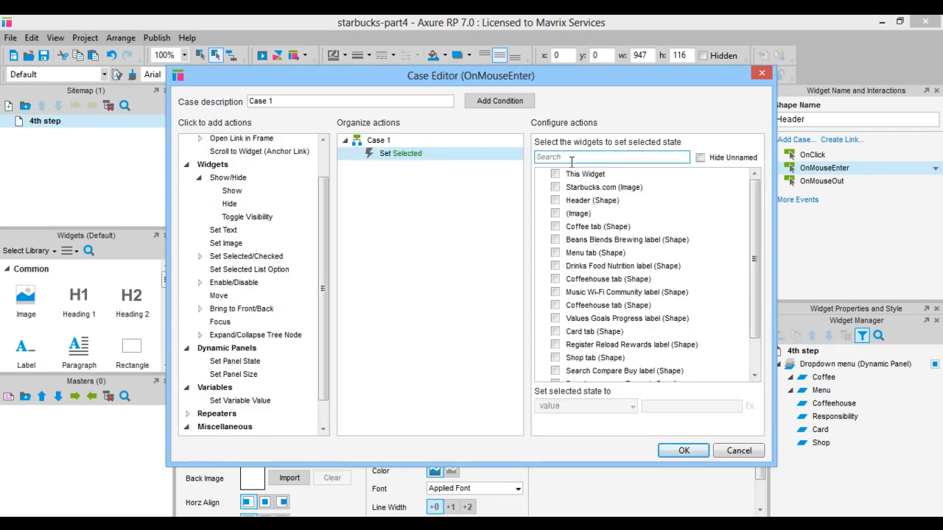
{"action": "type", "text": "bean"}
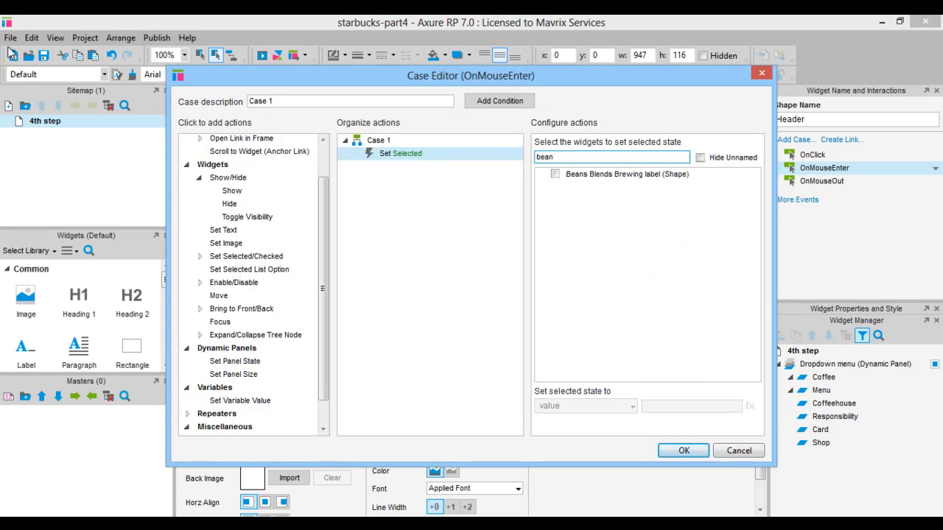
{"action": "left_click", "coordinate": [555, 175]}
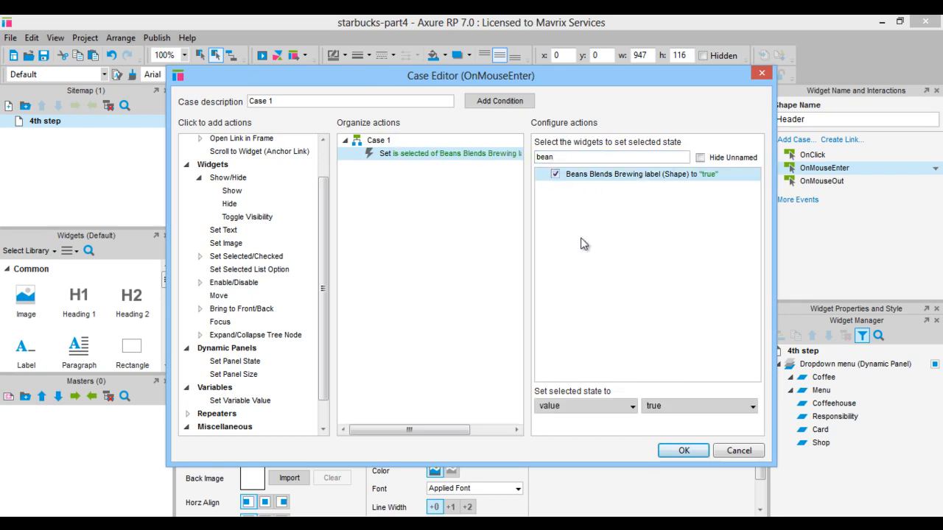
{"action": "left_click", "coordinate": [691, 407]}
{"action": "left_click", "coordinate": [658, 435]}
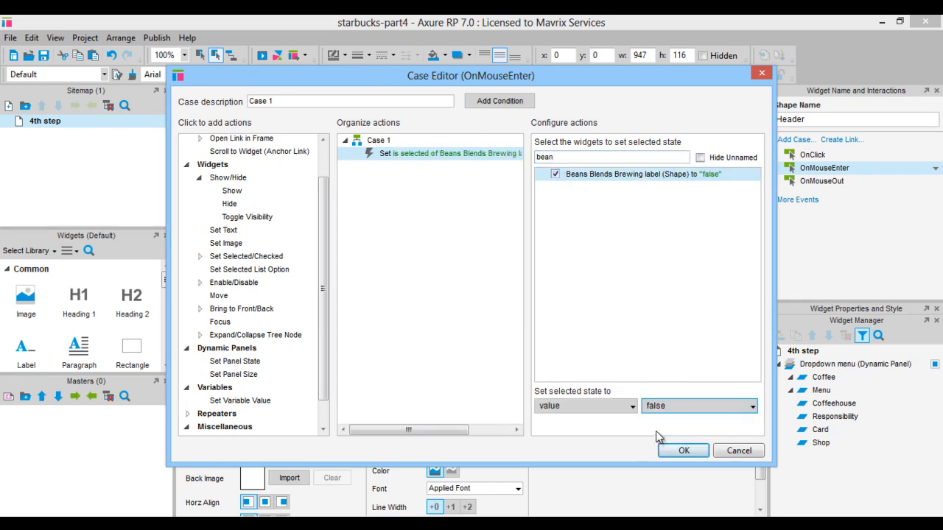
Step: Include the Drinks Food Nutrition, Music Wi-Fi Community, Values Goals Progress and Register Reload Rewards labels in the Set Selected action
{"action": "left_click", "coordinate": [567, 158]}
{"action": "left_click_drag", "start_coordinate": [549, 155], "coordinate": [518, 160]}
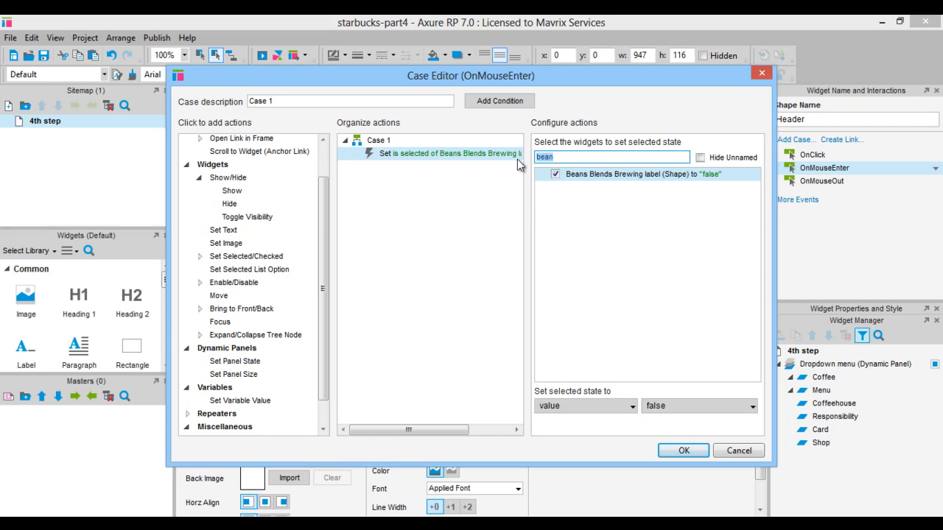
{"action": "key", "text": "BackSpace"}
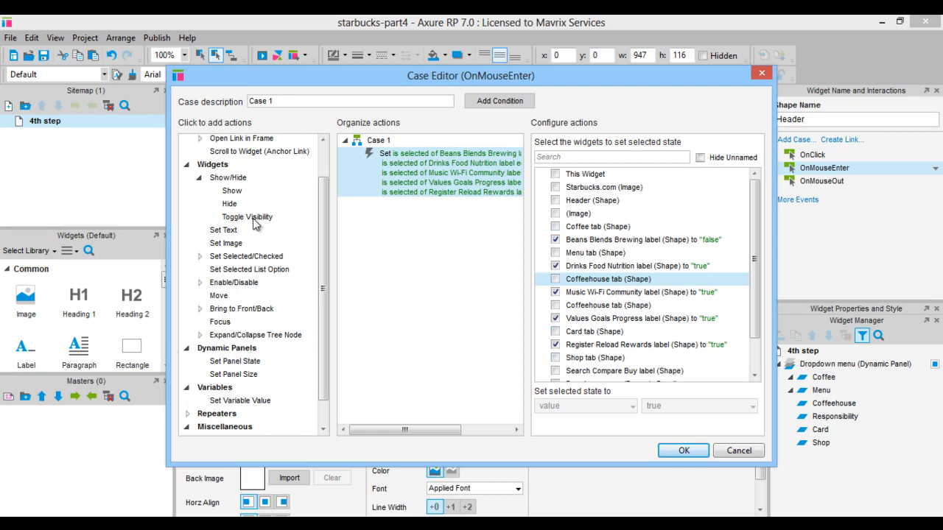
Step: Add an action to the Header's OnMouseEnter case that hides the Dropdown menu panel with a 200 ms slide up animation
{"action": "left_click", "coordinate": [233, 204]}
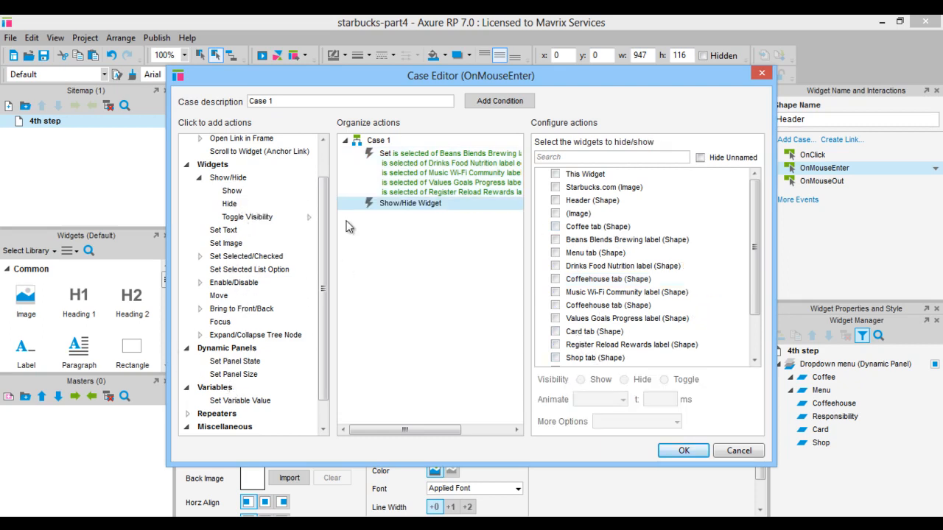
{"action": "left_click", "coordinate": [598, 157]}
{"action": "type", "text": "dropd"}
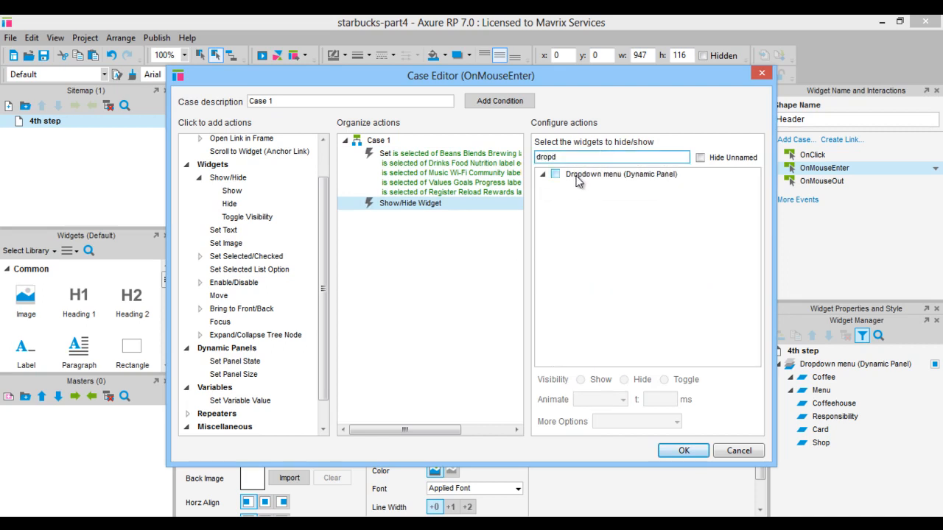
{"action": "left_click", "coordinate": [555, 174]}
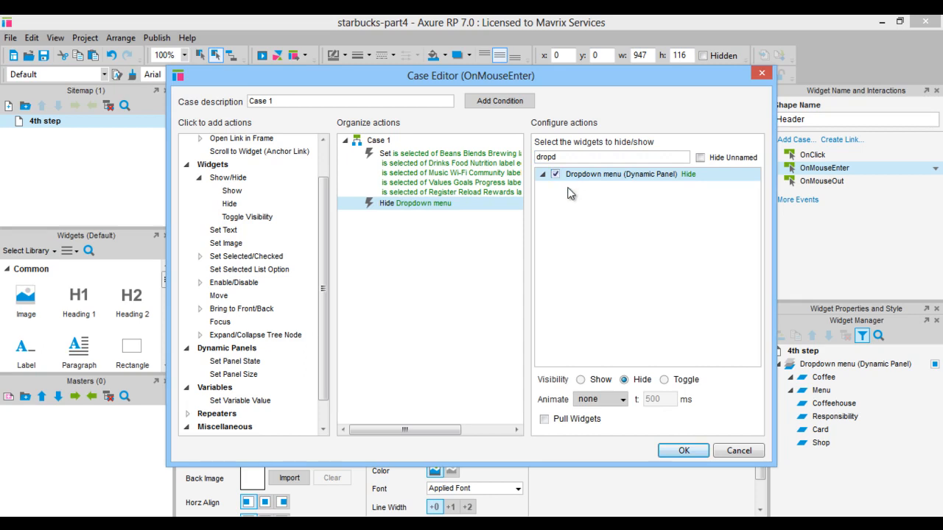
{"action": "left_click", "coordinate": [600, 399]}
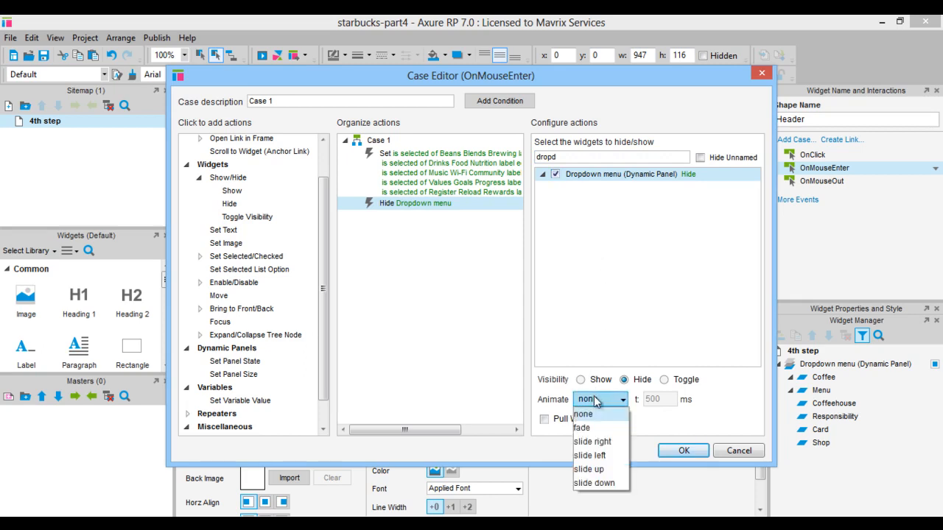
{"action": "left_click", "coordinate": [592, 471]}
{"action": "double_click", "coordinate": [652, 399]}
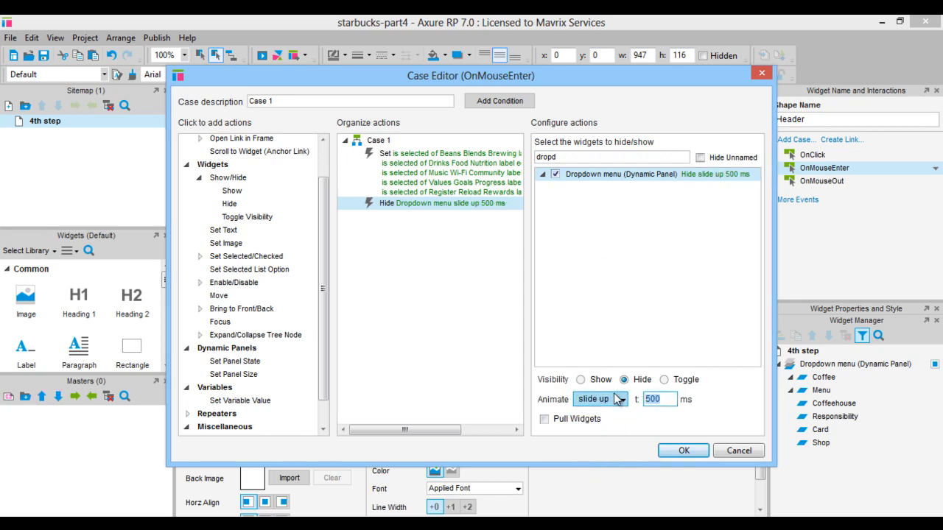
{"action": "type", "text": "200"}
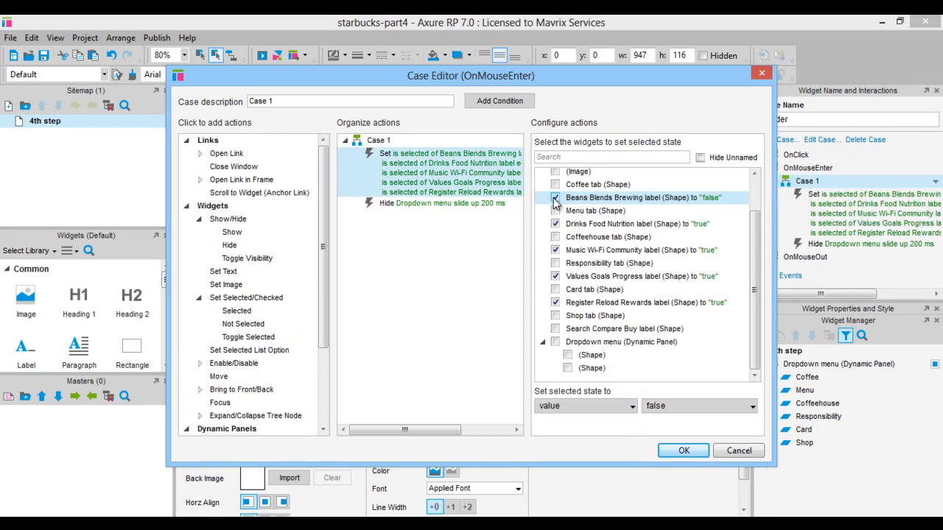
Step: Set the selected state of the Drinks Food Nutrition and Music Wi-Fi Community labels to false
{"action": "left_click", "coordinate": [624, 224]}
{"action": "left_click", "coordinate": [663, 406]}
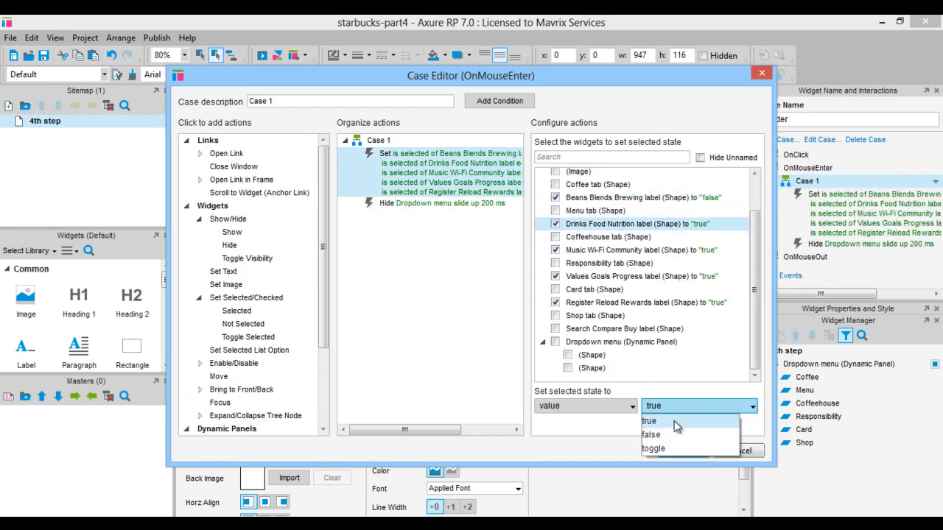
{"action": "left_click", "coordinate": [663, 436]}
{"action": "left_click", "coordinate": [630, 238]}
{"action": "left_click", "coordinate": [630, 250]}
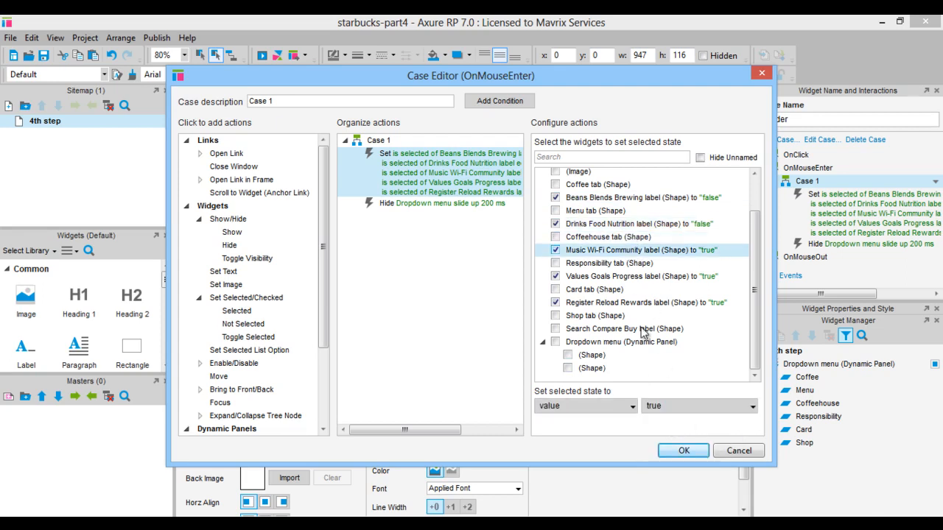
{"action": "left_click", "coordinate": [677, 406]}
{"action": "left_click", "coordinate": [665, 435]}
Step: Set the selected state of the Values Goals Progress and Register Reload Rewards labels to false and apply the Header's OnMouseEnter case
{"action": "left_click", "coordinate": [665, 279]}
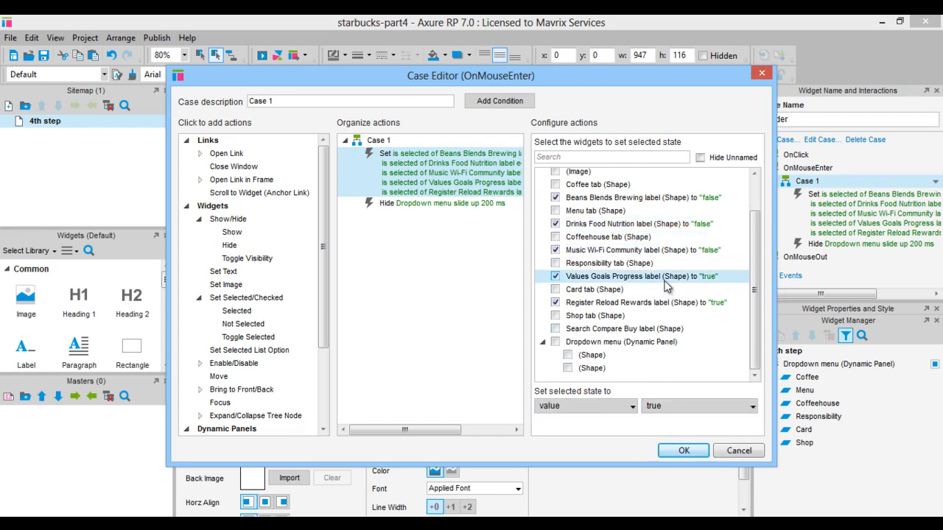
{"action": "left_click", "coordinate": [674, 406]}
{"action": "left_click", "coordinate": [669, 429]}
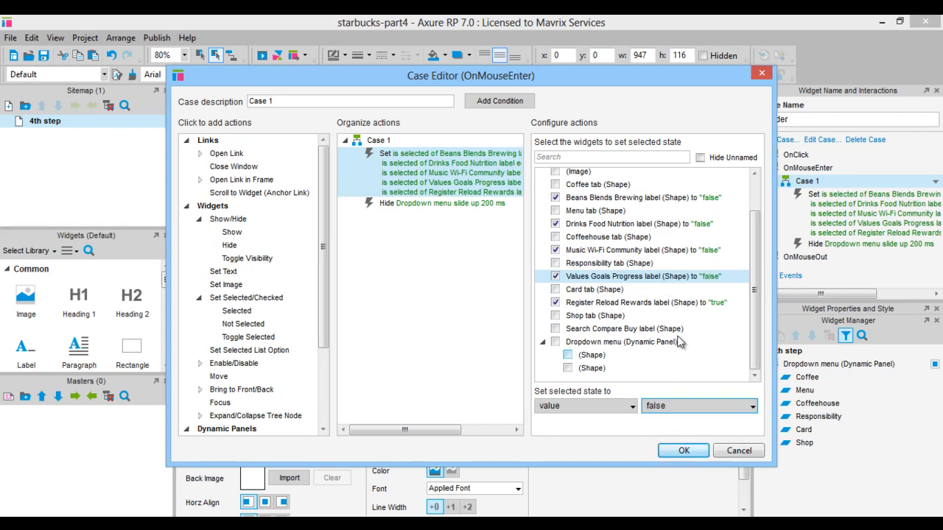
{"action": "left_click", "coordinate": [681, 302]}
{"action": "left_click", "coordinate": [689, 406]}
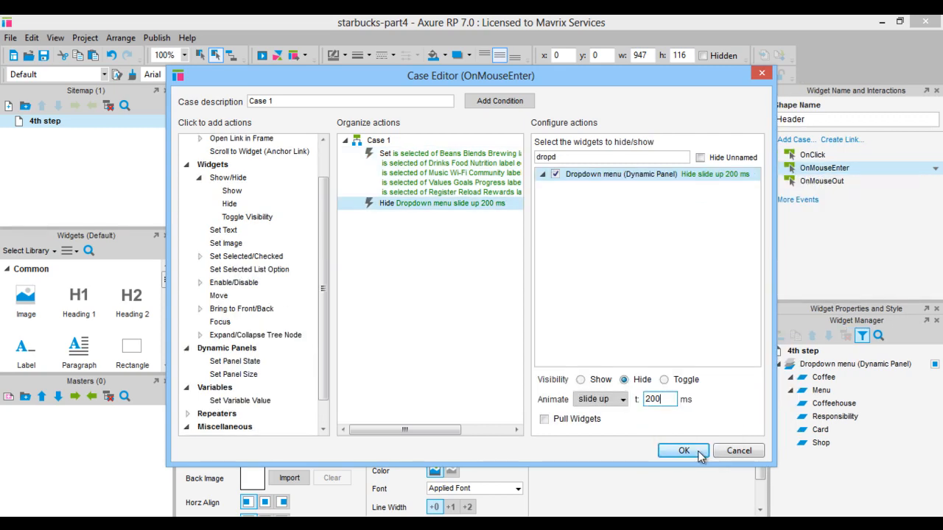
{"action": "left_click", "coordinate": [684, 451]}
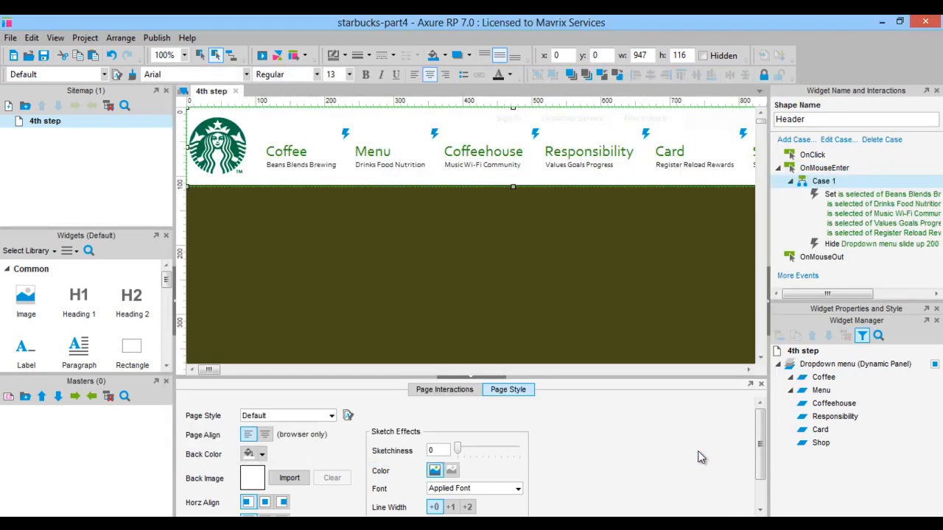
Step: Copy Case 1 from the Header's OnMouseEnter event
{"action": "left_click", "coordinate": [487, 216]}
{"action": "scroll", "coordinate": [486, 215], "scroll_direction": "down", "scroll_amount": 2}
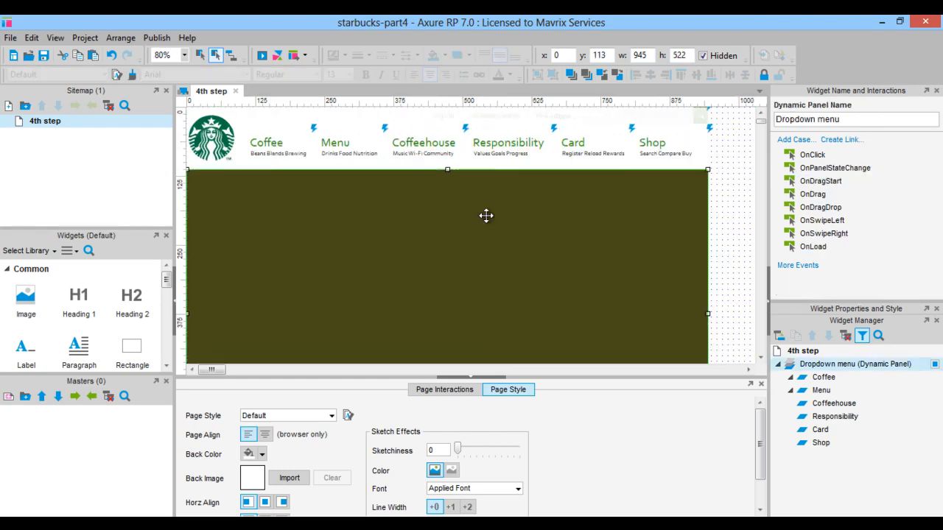
{"action": "scroll", "coordinate": [486, 216], "scroll_direction": "down", "scroll_amount": 1}
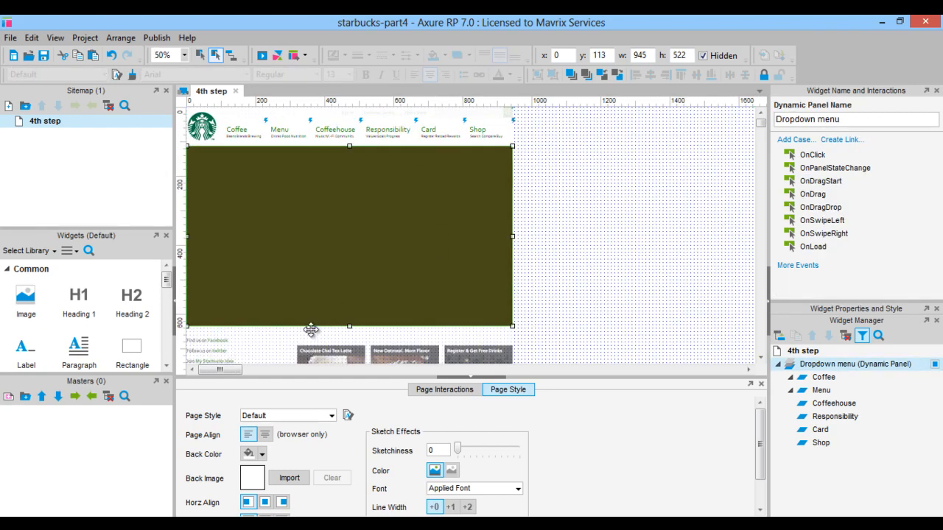
{"action": "left_click", "coordinate": [317, 142]}
{"action": "left_click", "coordinate": [819, 183]}
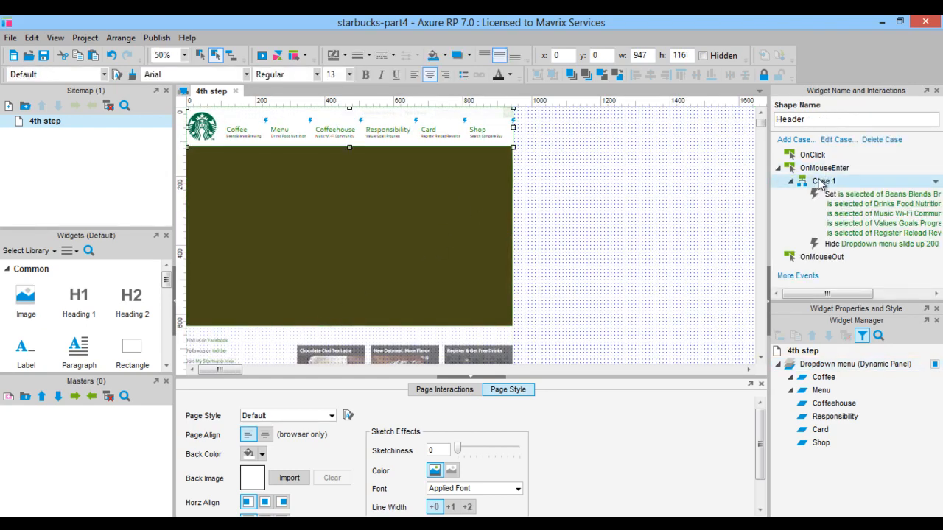
{"action": "right_click", "coordinate": [819, 183]}
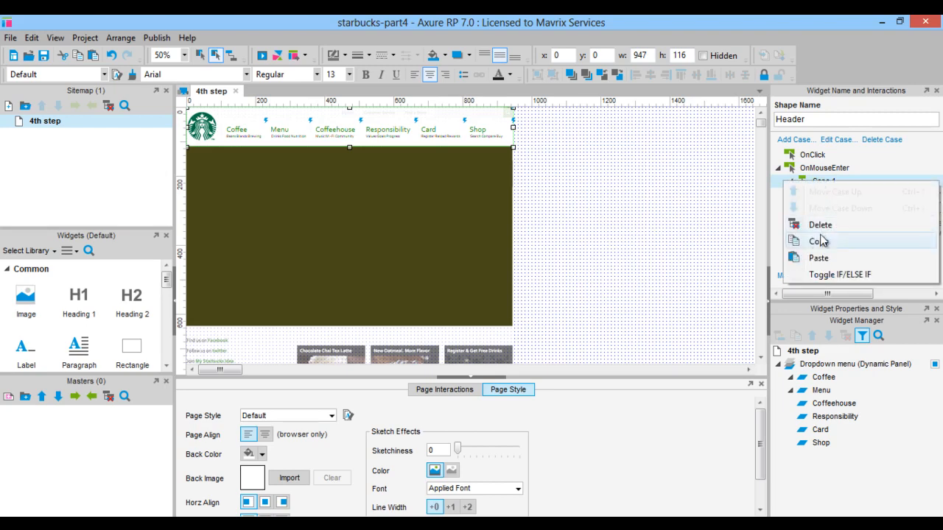
{"action": "left_click", "coordinate": [819, 241]}
Step: Paste the copied case into the OnMouseEnter event of the Starbucks.com background image
{"action": "left_click", "coordinate": [424, 349]}
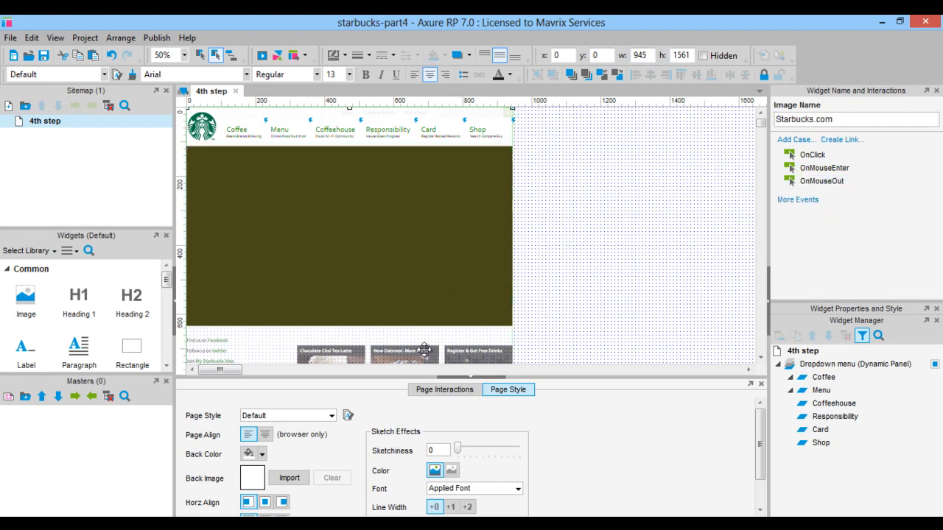
{"action": "right_click", "coordinate": [810, 171]}
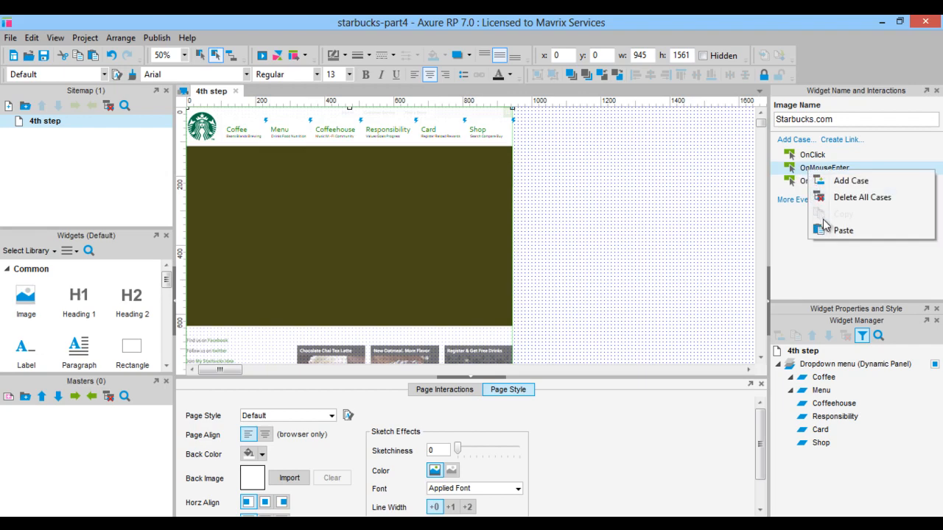
{"action": "left_click", "coordinate": [842, 230]}
{"action": "left_click", "coordinate": [816, 184]}
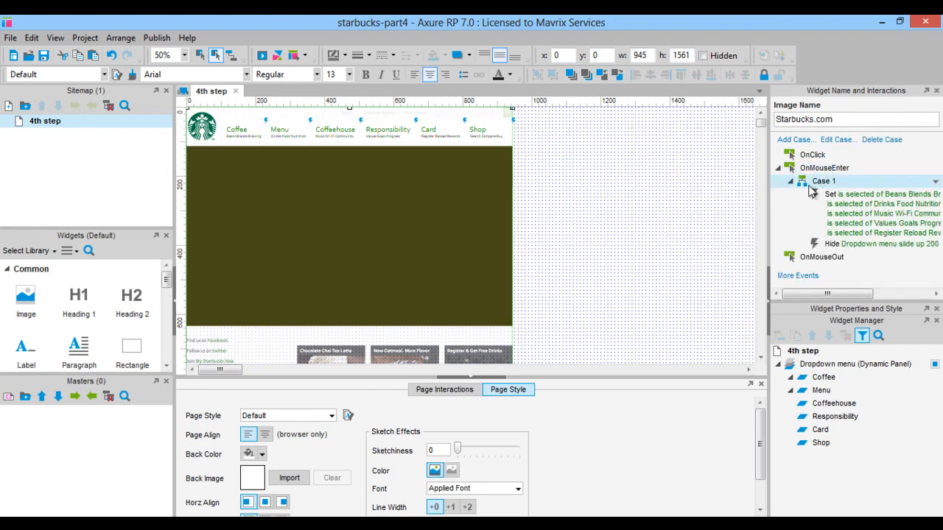
{"action": "left_click", "coordinate": [601, 201]}
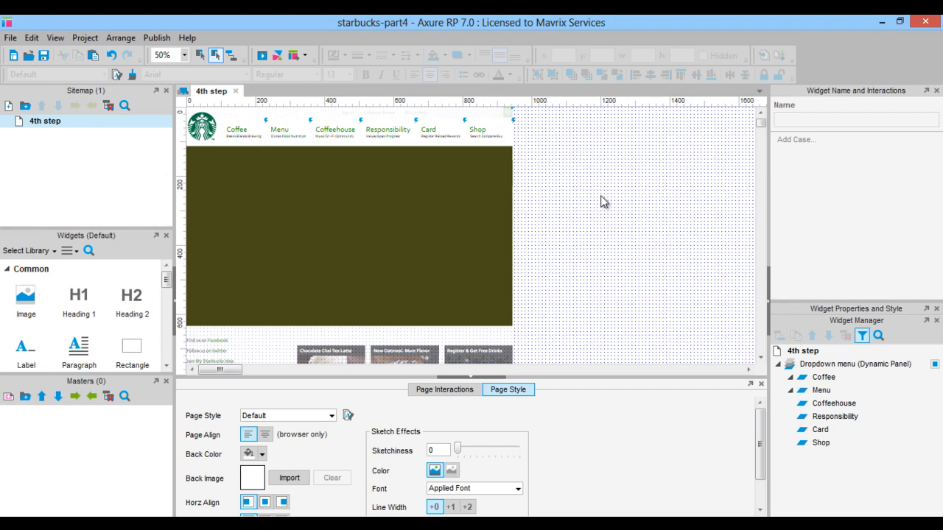
Step: Enable the font color in the Coffee tab's Selected interaction style and set it to the copied green
{"action": "scroll", "coordinate": [601, 201], "scroll_direction": "up", "scroll_amount": 2, "text": "ctrl"}
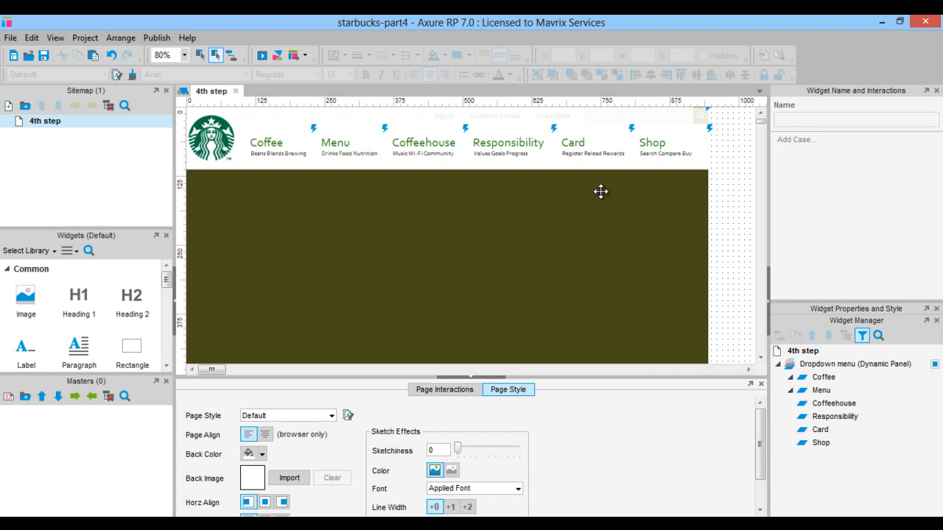
{"action": "left_click", "coordinate": [290, 141]}
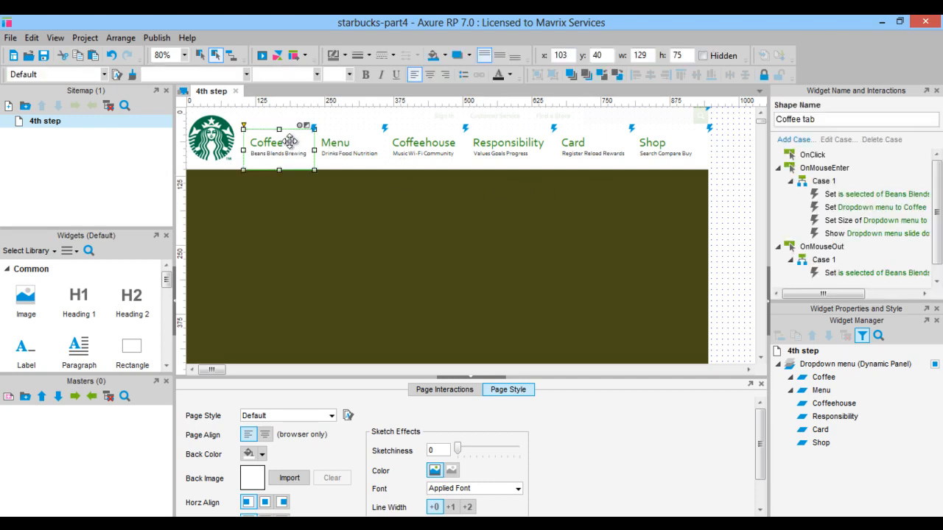
{"action": "right_click", "coordinate": [294, 147]}
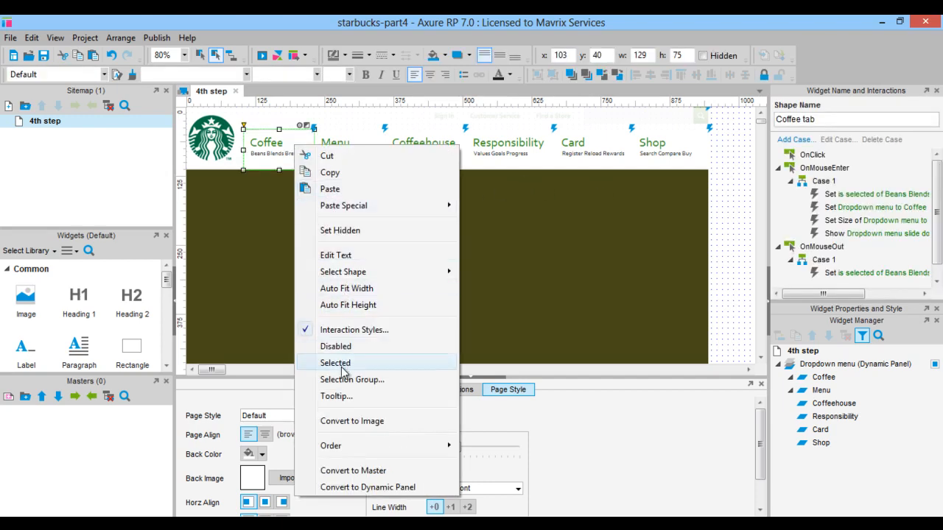
{"action": "left_click", "coordinate": [340, 329]}
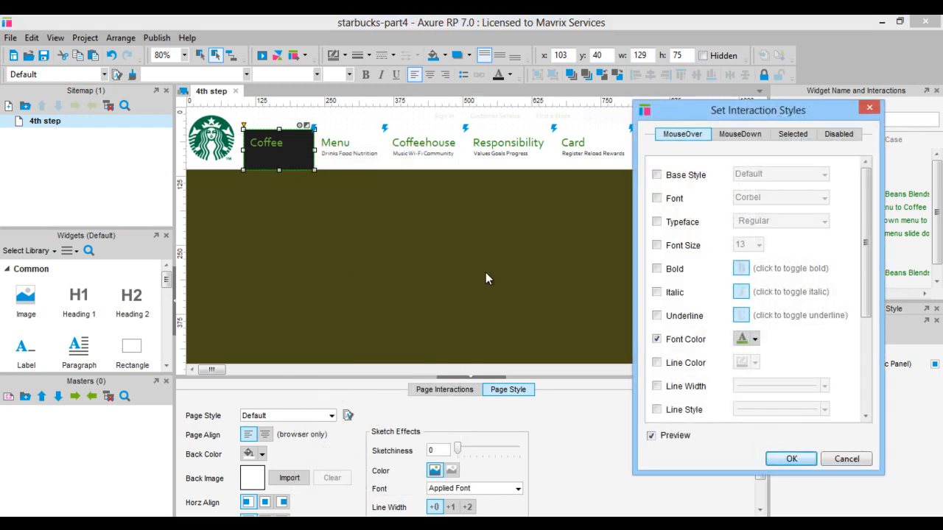
{"action": "left_click", "coordinate": [789, 133]}
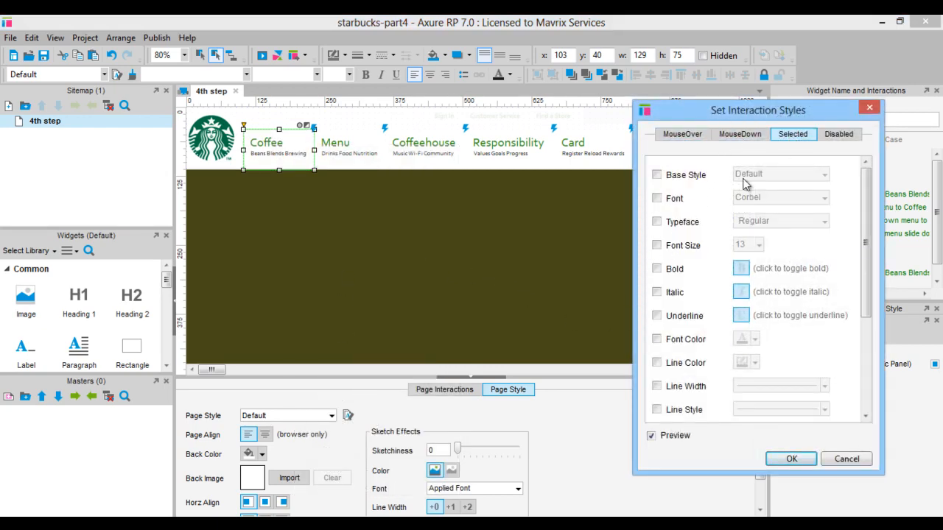
{"action": "left_click", "coordinate": [656, 339]}
{"action": "left_click", "coordinate": [754, 339]}
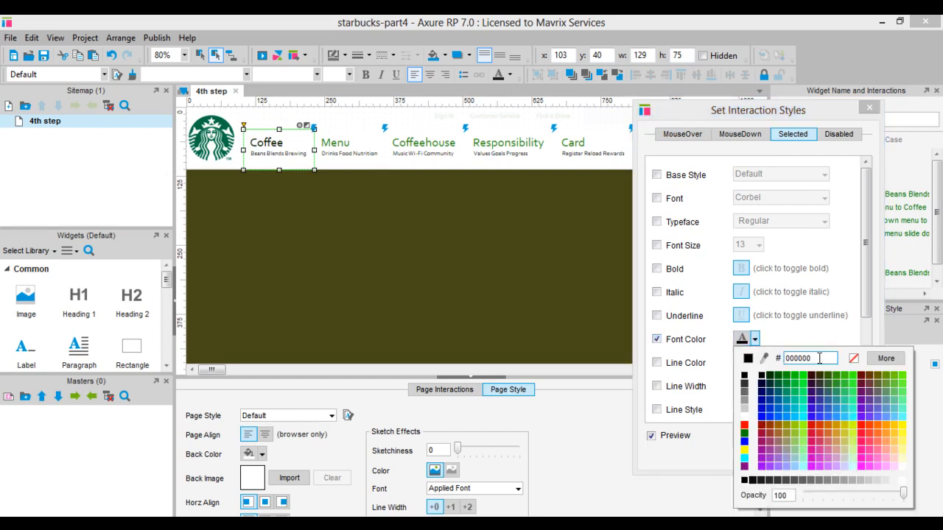
{"action": "key", "text": "ctrl+v"}
{"action": "left_click", "coordinate": [723, 332]}
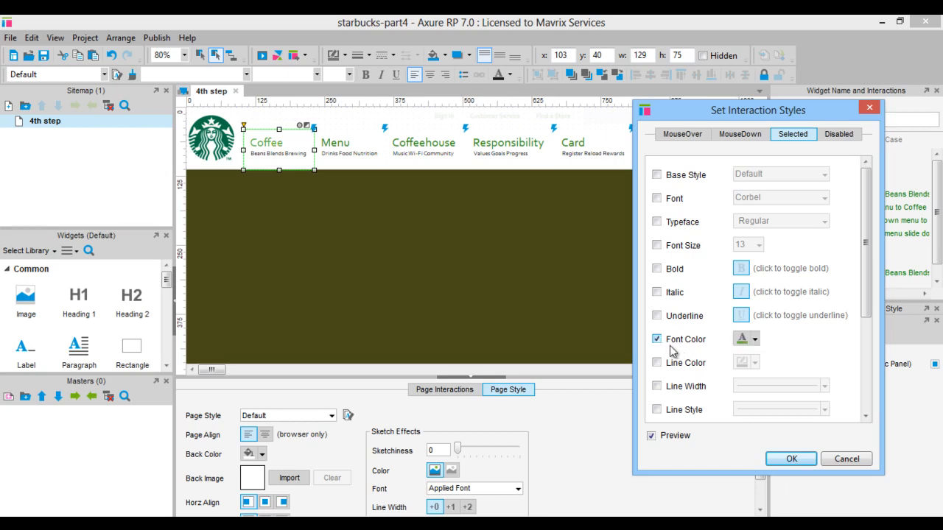
Step: Enable a black fill color in the Coffee tab's Selected style and apply the interaction styles
{"action": "scroll", "coordinate": [669, 346], "scroll_direction": "down", "scroll_amount": 3}
{"action": "left_click", "coordinate": [658, 372]}
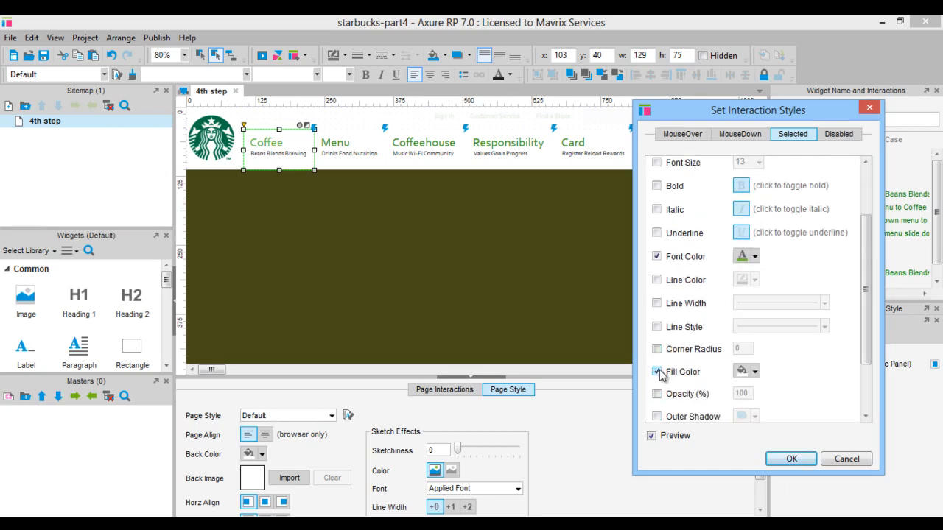
{"action": "left_click", "coordinate": [753, 372]}
{"action": "left_click", "coordinate": [744, 385]}
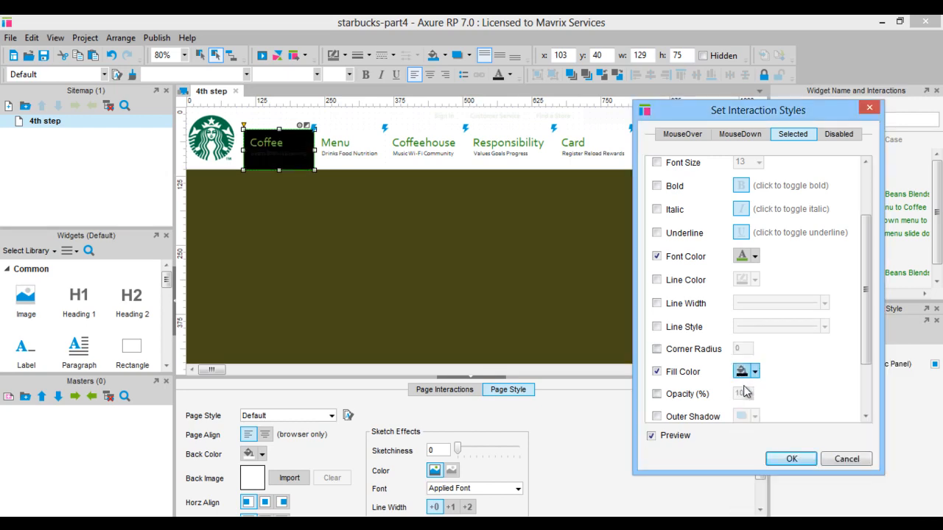
{"action": "left_click", "coordinate": [790, 460]}
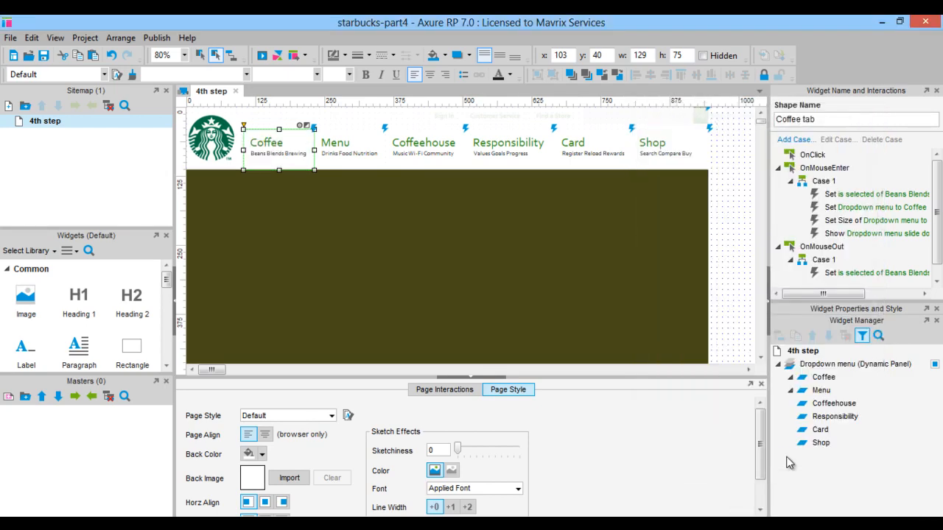
Step: Set the font color of the Menu tab's Selected interaction style to the copied green, without underline
{"action": "left_click", "coordinate": [369, 138]}
{"action": "right_click", "coordinate": [368, 138]}
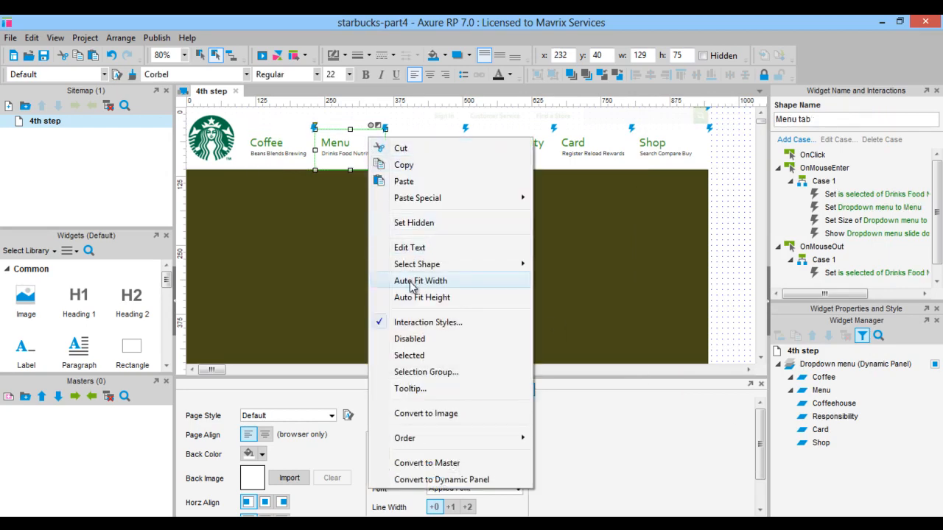
{"action": "left_click", "coordinate": [412, 324]}
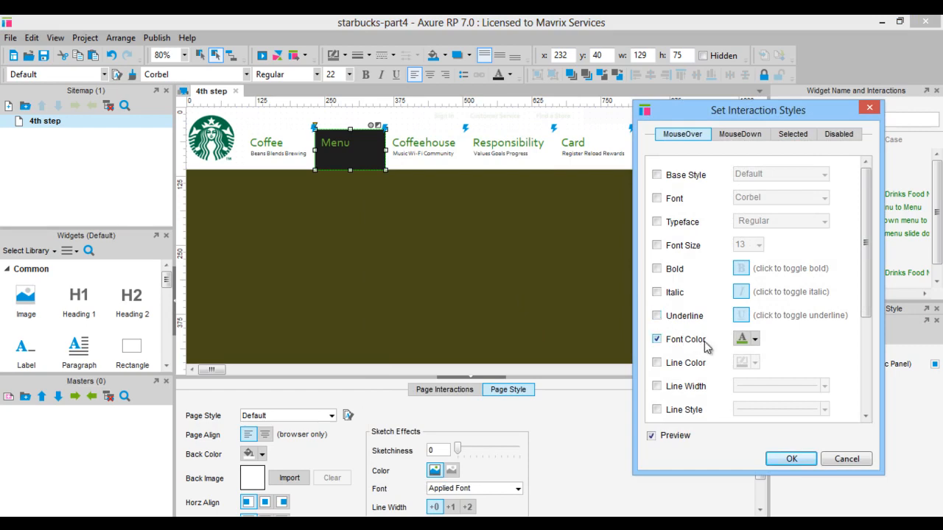
{"action": "left_click", "coordinate": [773, 135]}
{"action": "left_click", "coordinate": [655, 339]}
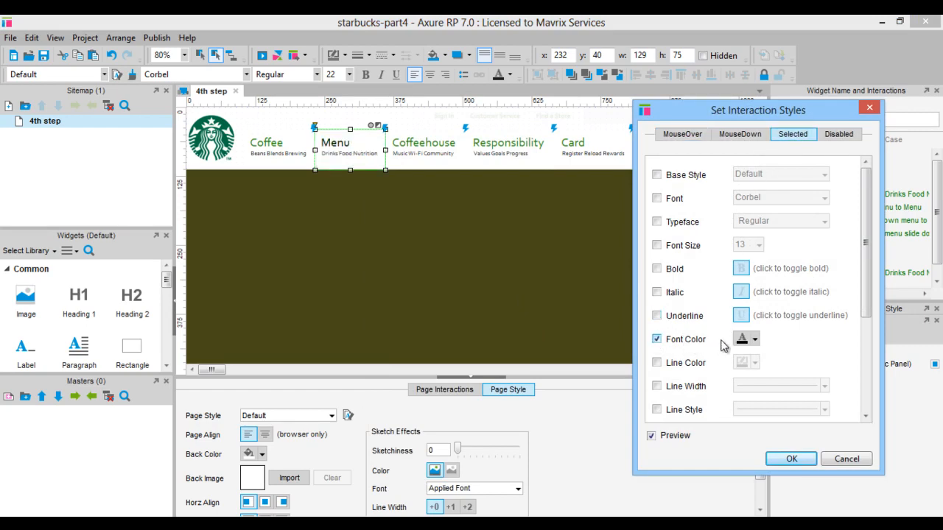
{"action": "left_click", "coordinate": [754, 339]}
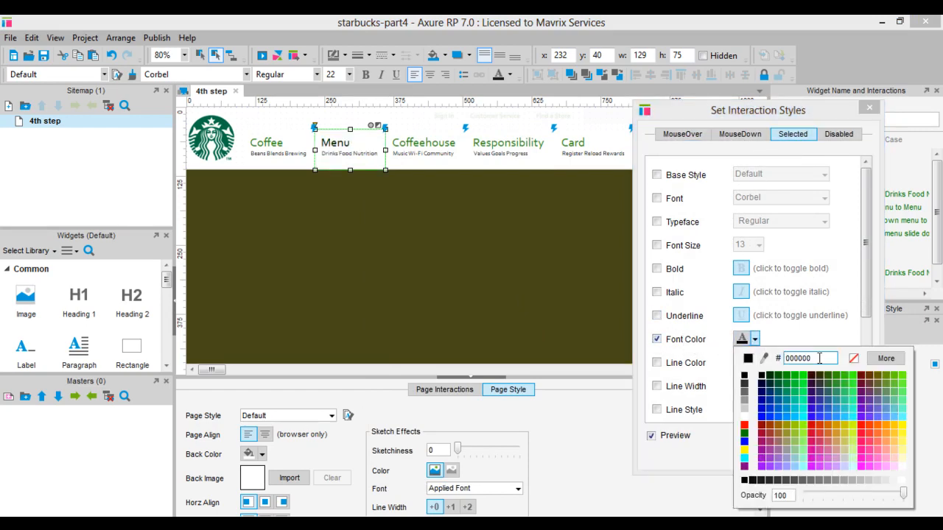
{"action": "key", "text": "ctrl+v"}
{"action": "left_click", "coordinate": [711, 316]}
{"action": "scroll", "coordinate": [711, 319], "scroll_direction": "down", "scroll_amount": 3}
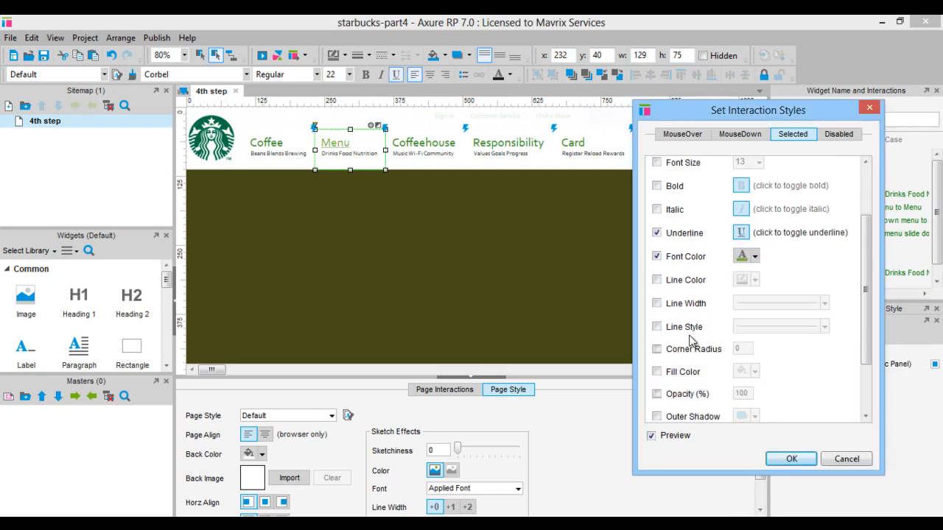
{"action": "left_click", "coordinate": [656, 234]}
Step: Enable a black fill color in the Menu tab's Selected style and apply the interaction styles
{"action": "scroll", "coordinate": [659, 394], "scroll_direction": "down", "scroll_amount": 2}
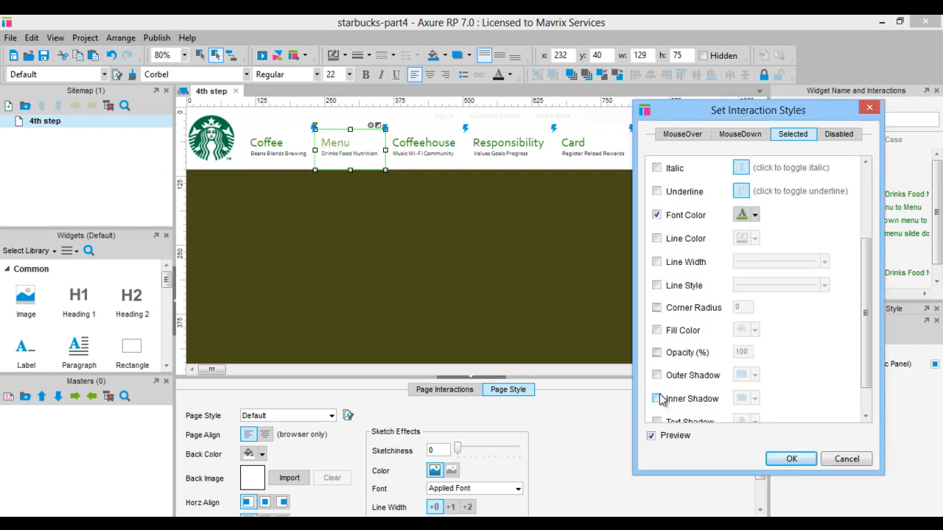
{"action": "scroll", "coordinate": [659, 399], "scroll_direction": "down", "scroll_amount": 2}
{"action": "left_click", "coordinate": [656, 290]}
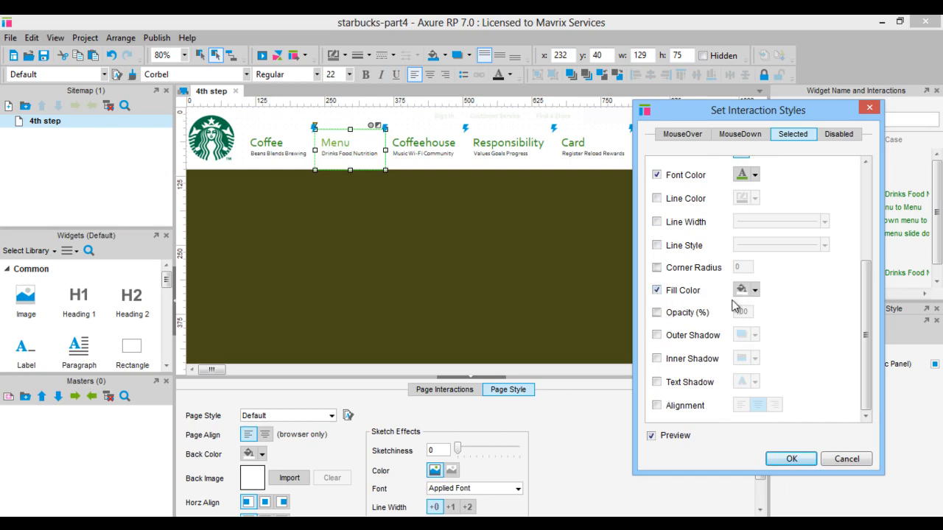
{"action": "left_click", "coordinate": [758, 291]}
{"action": "left_click", "coordinate": [748, 343]}
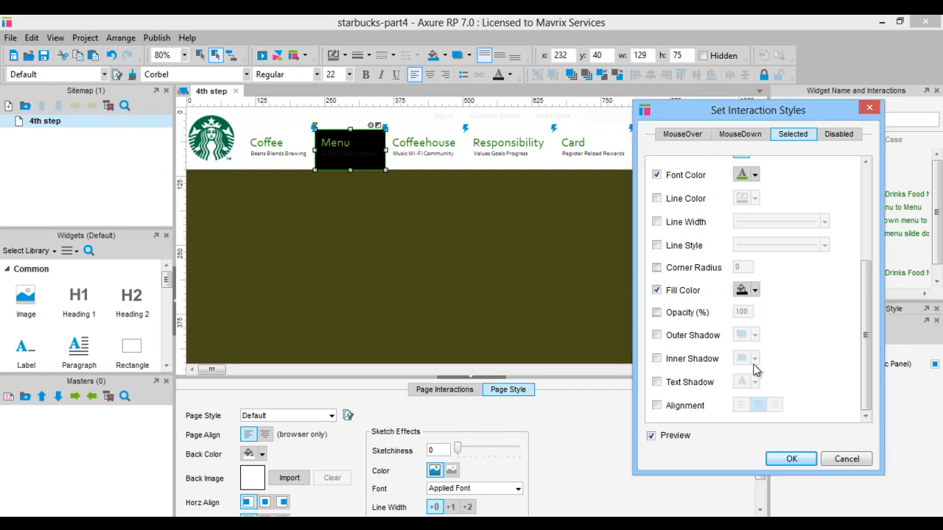
{"action": "left_click", "coordinate": [789, 459]}
Step: Set the font color of the Shop tab's Selected interaction style to 71B43A
{"action": "left_click", "coordinate": [461, 142]}
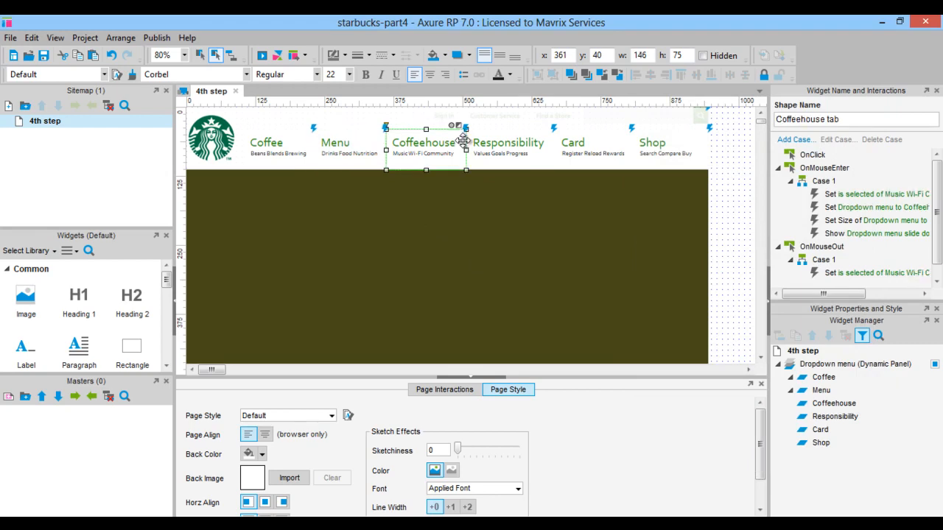
{"action": "left_click", "coordinate": [652, 144]}
{"action": "right_click", "coordinate": [685, 147]}
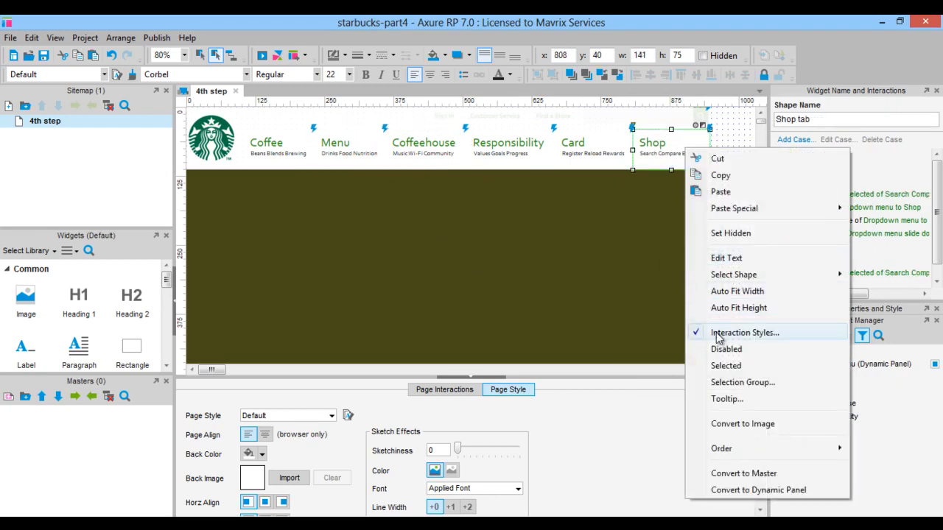
{"action": "left_click", "coordinate": [725, 304]}
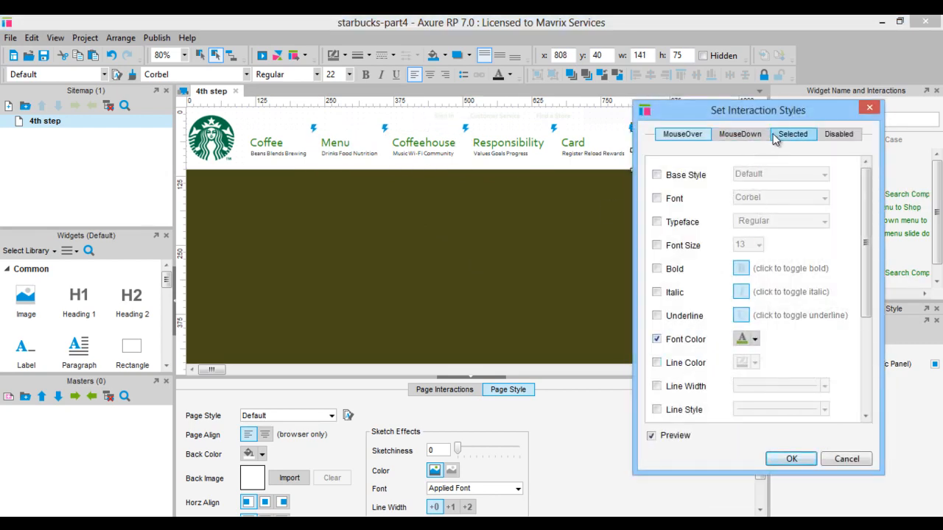
{"action": "left_click", "coordinate": [792, 133]}
{"action": "left_click", "coordinate": [675, 341]}
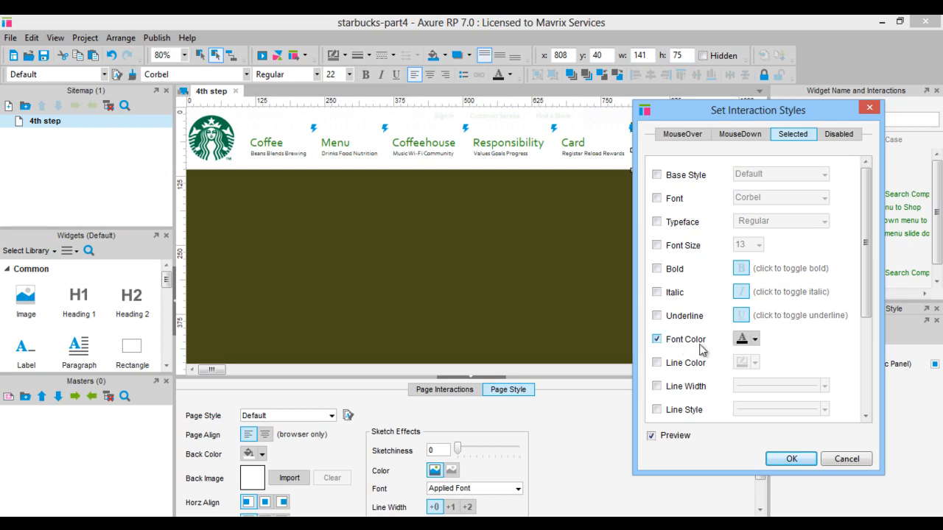
{"action": "left_click", "coordinate": [755, 340]}
{"action": "left_click_drag", "start_coordinate": [812, 360], "coordinate": [765, 345]}
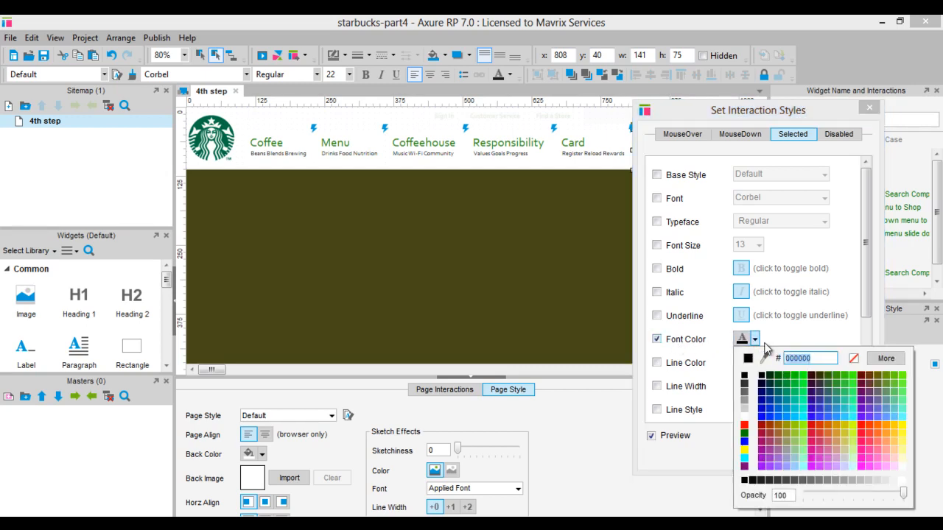
{"action": "type", "text": "71B43A"}
{"action": "left_click", "coordinate": [720, 374]}
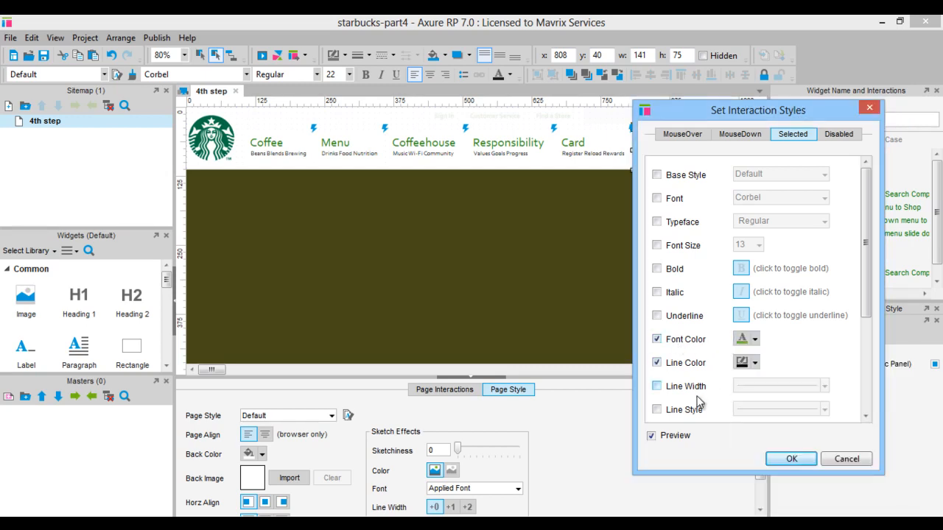
Step: Enable a black fill color in the Shop tab's Selected style, leave line color off, and apply the interaction styles
{"action": "scroll", "coordinate": [663, 389], "scroll_direction": "down", "scroll_amount": 2}
{"action": "left_click", "coordinate": [656, 372]}
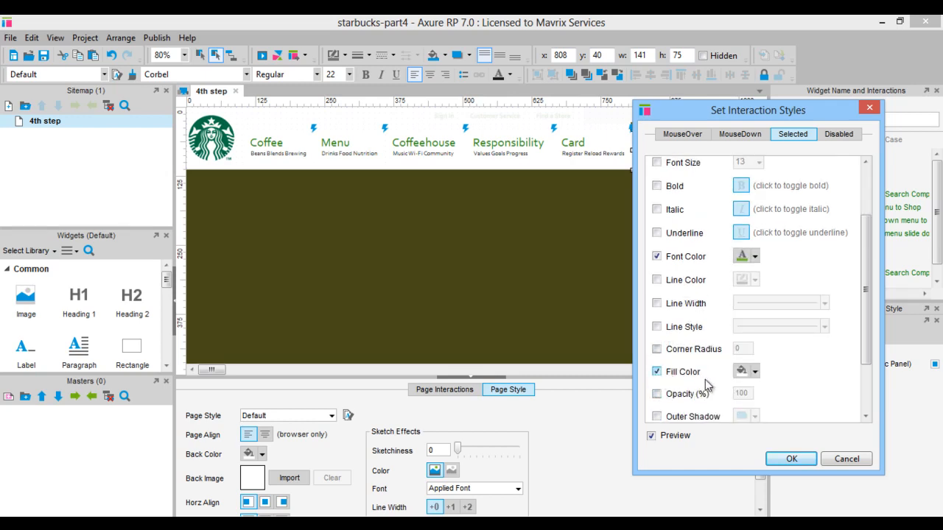
{"action": "left_click", "coordinate": [753, 371]}
{"action": "left_click", "coordinate": [744, 386]}
{"action": "left_click", "coordinate": [783, 462]}
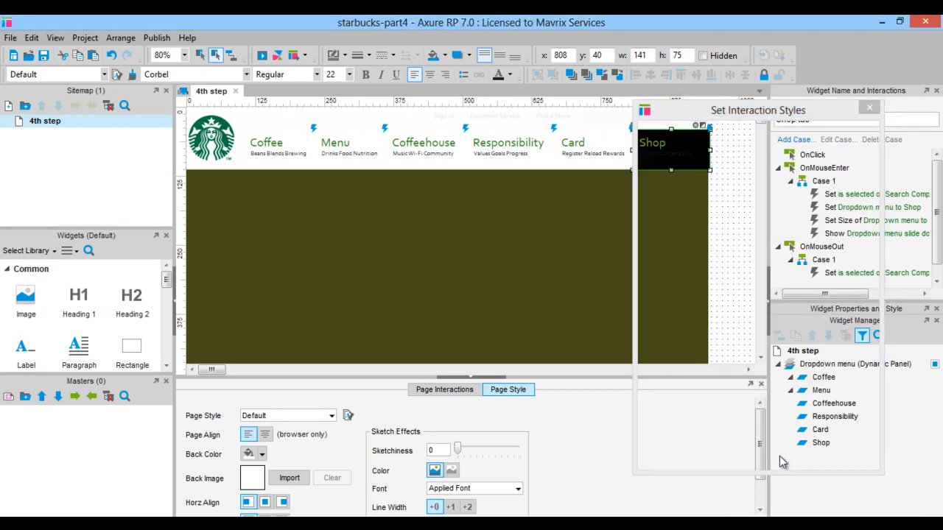
Step: Add an OnMouseEnter case to the Dropdown menu dynamic panel with the condition that the state of This equals Coffee
{"action": "left_click", "coordinate": [608, 245]}
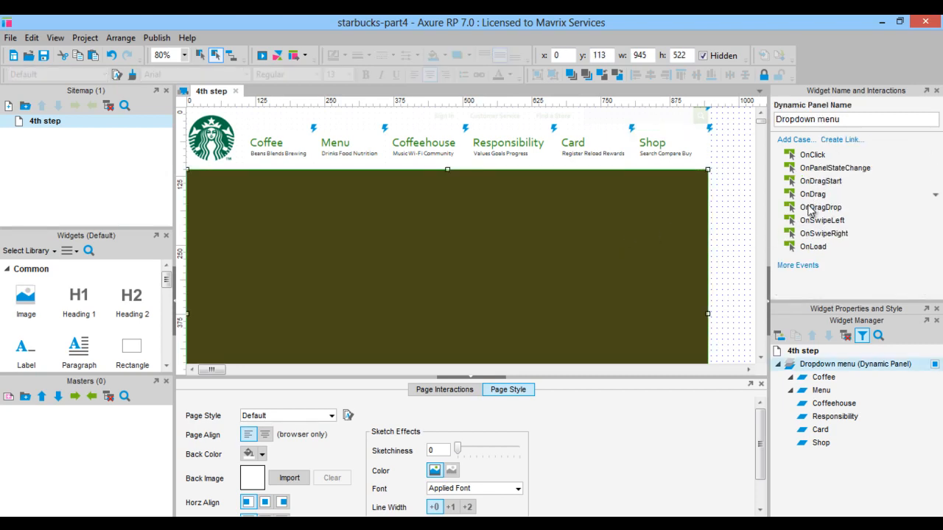
{"action": "left_click", "coordinate": [799, 266]}
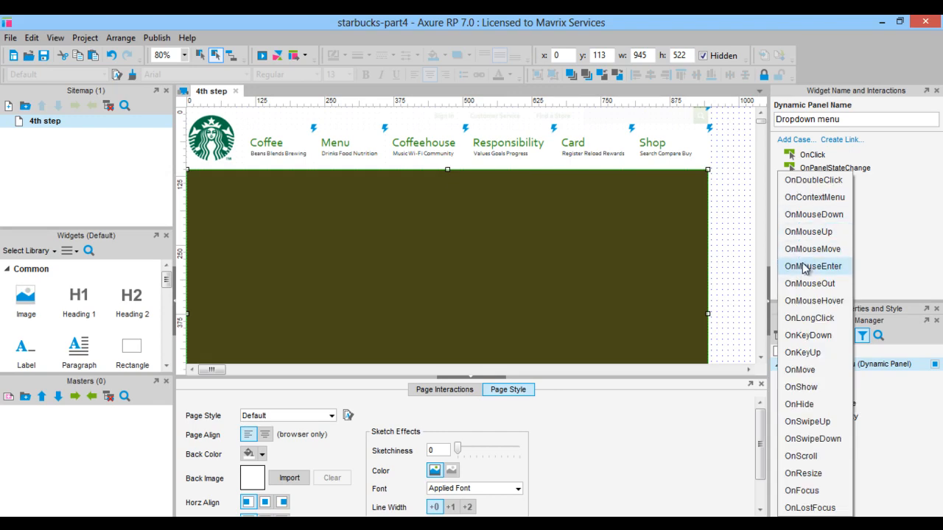
{"action": "left_click", "coordinate": [805, 267]}
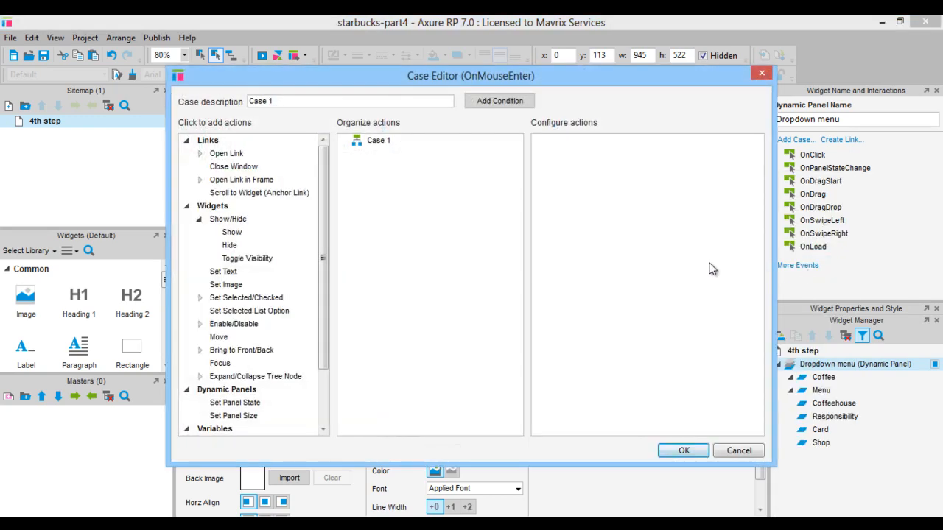
{"action": "left_click", "coordinate": [493, 104]}
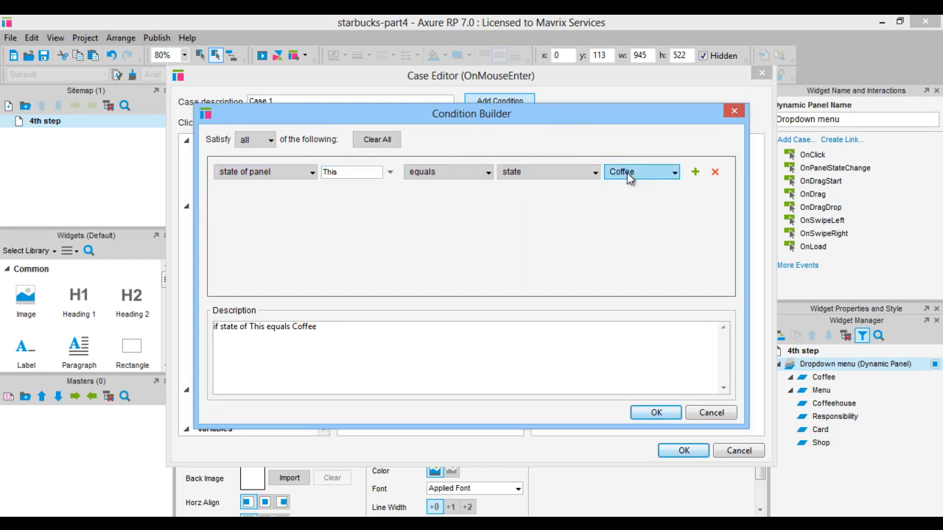
{"action": "left_click", "coordinate": [656, 413]}
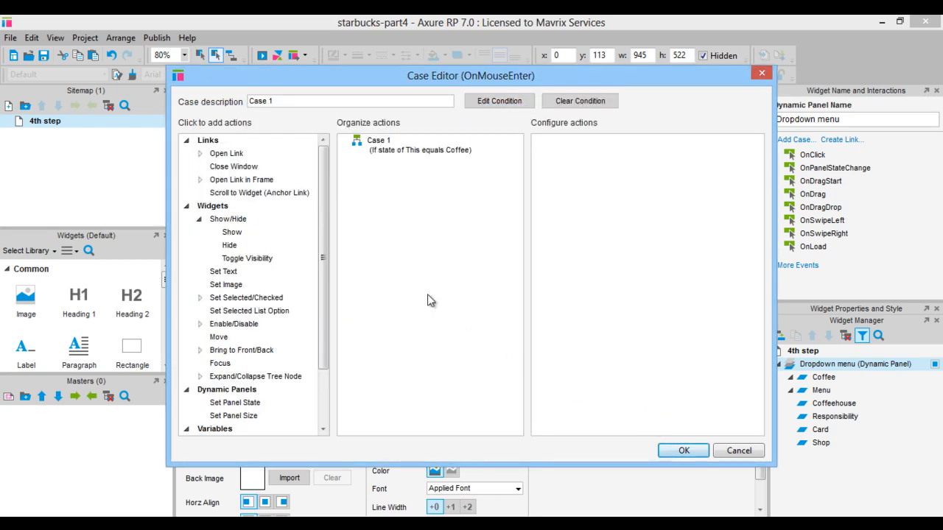
Step: Add a Set Selected action to the Coffee case, setting Coffee tab and Beans Blends Brewing label to true
{"action": "left_click", "coordinate": [226, 297]}
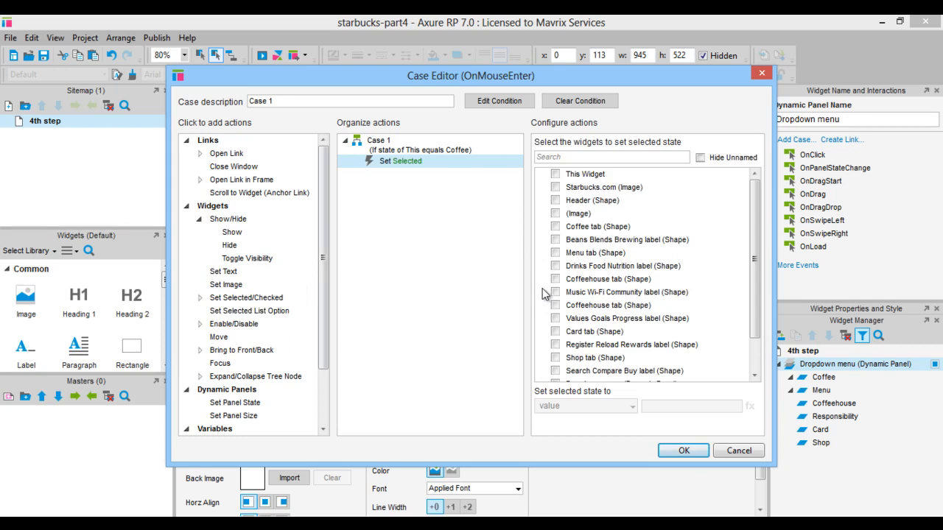
{"action": "left_click", "coordinate": [563, 157]}
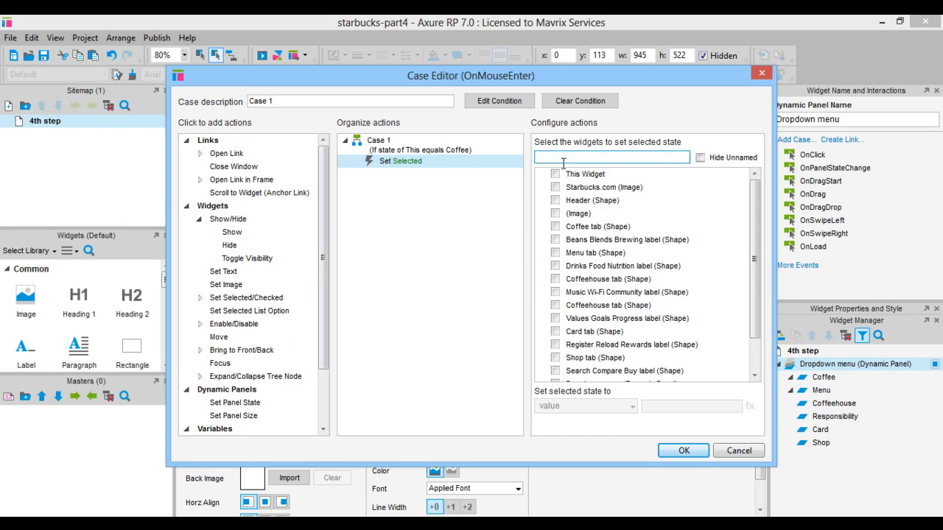
{"action": "type", "text": "coffe"}
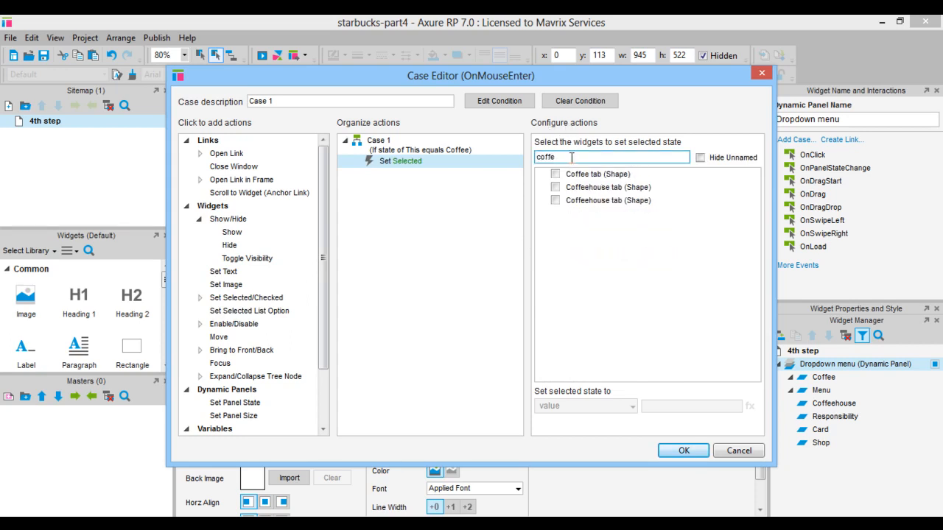
{"action": "left_click", "coordinate": [555, 176]}
{"action": "left_click_drag", "start_coordinate": [563, 158], "coordinate": [513, 157]}
{"action": "type", "text": "beans"}
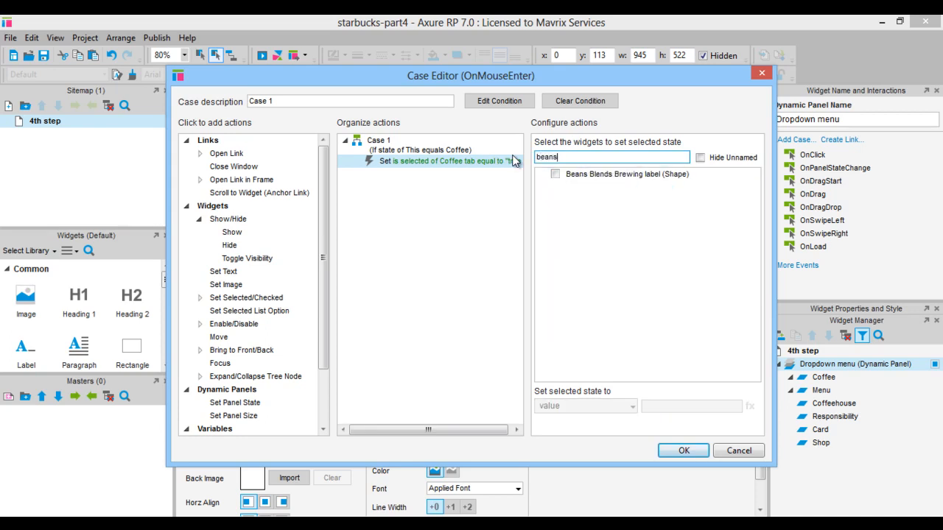
{"action": "left_click", "coordinate": [555, 174]}
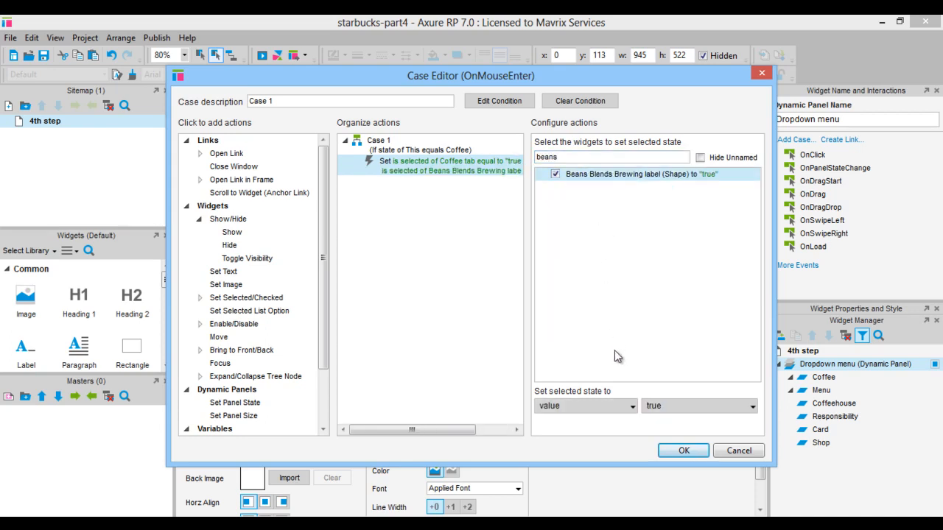
{"action": "left_click", "coordinate": [453, 241]}
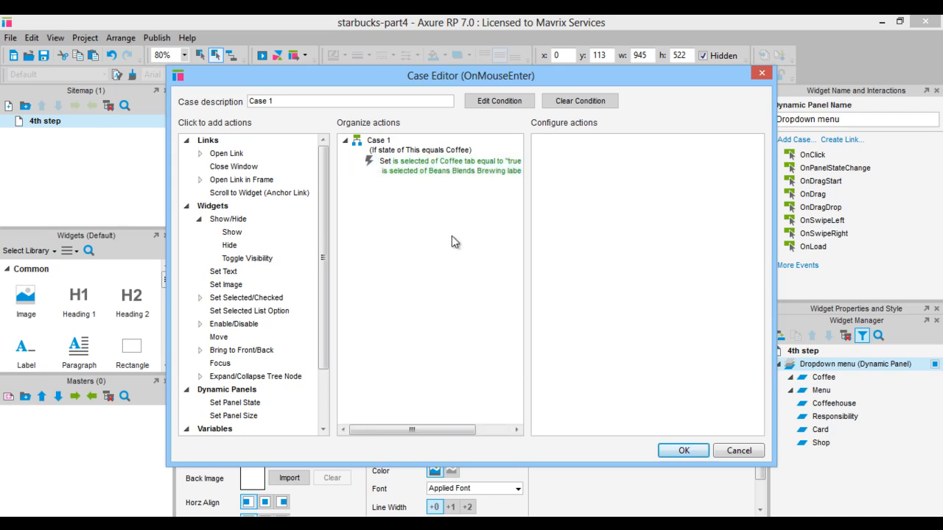
{"action": "left_click", "coordinate": [684, 450]}
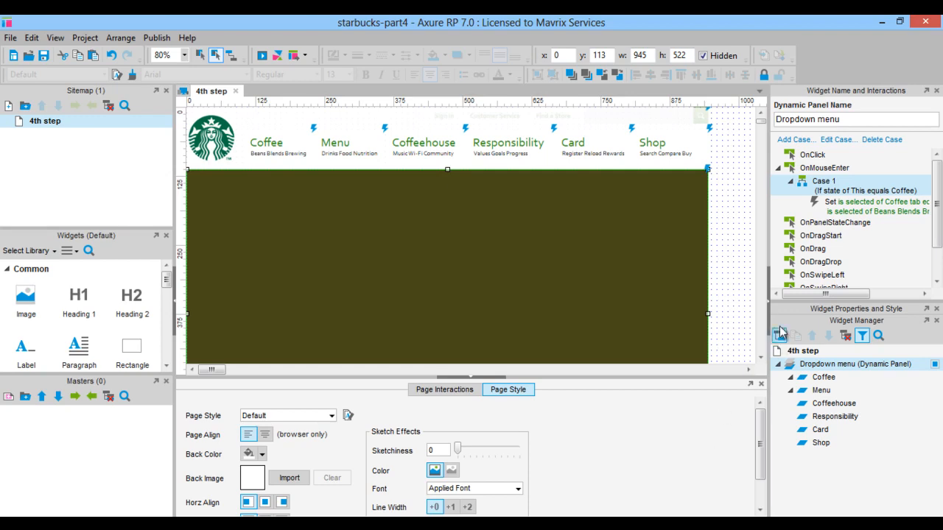
Step: Add a second OnMouseEnter case to the panel with the condition that the state of This equals Menu
{"action": "left_click", "coordinate": [787, 140]}
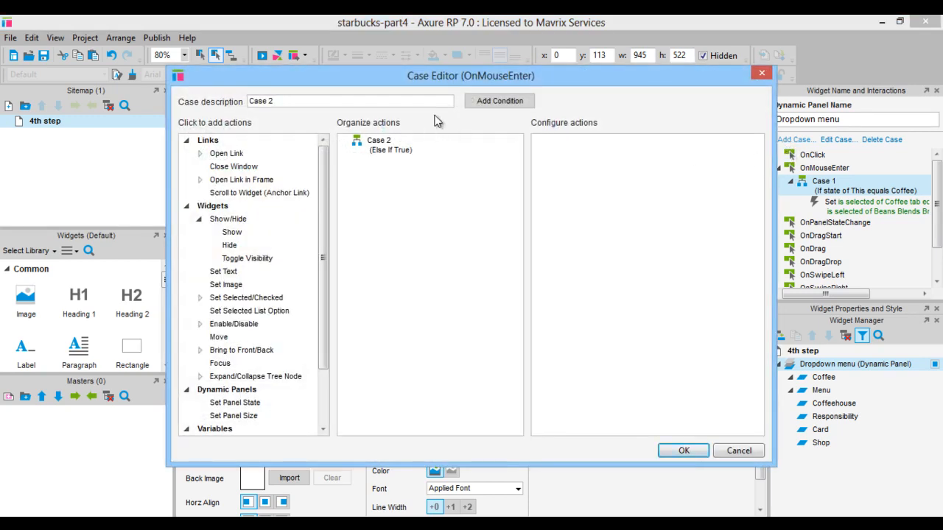
{"action": "left_click", "coordinate": [497, 101]}
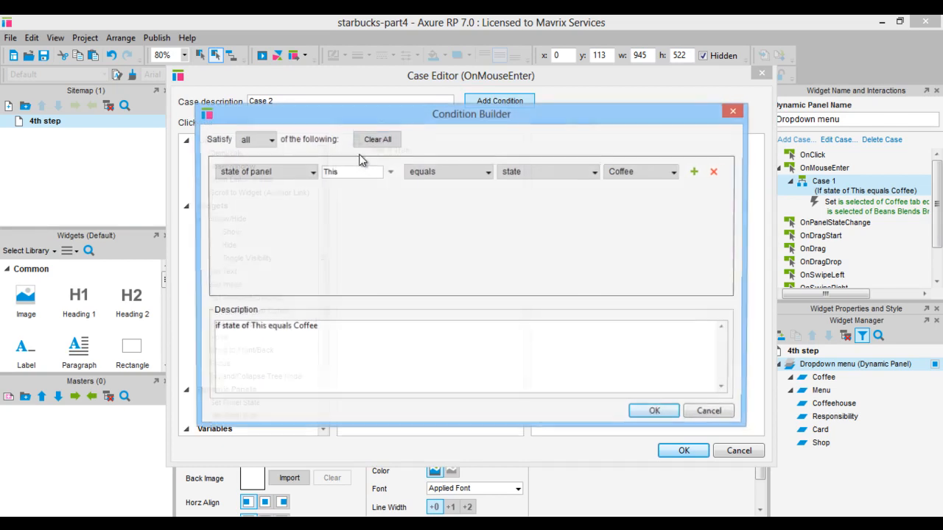
{"action": "left_click", "coordinate": [648, 174]}
{"action": "left_click", "coordinate": [623, 204]}
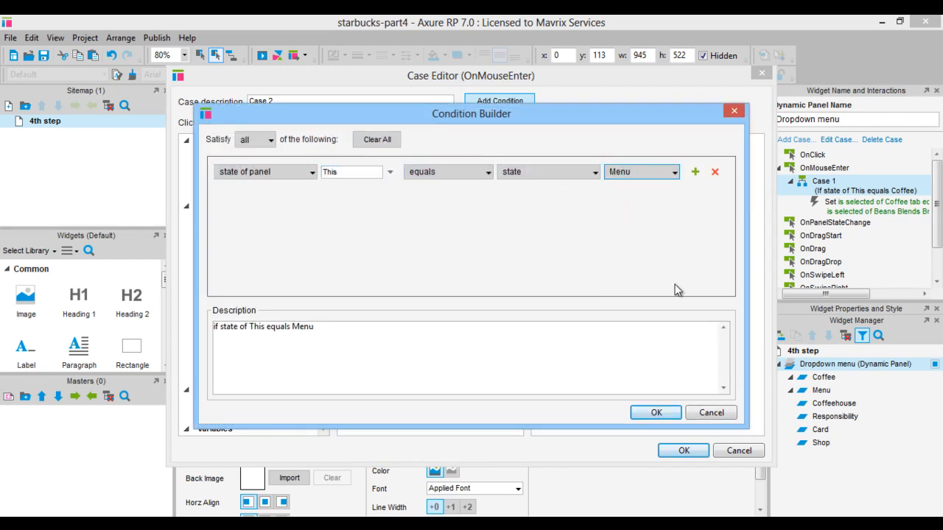
{"action": "left_click", "coordinate": [667, 412]}
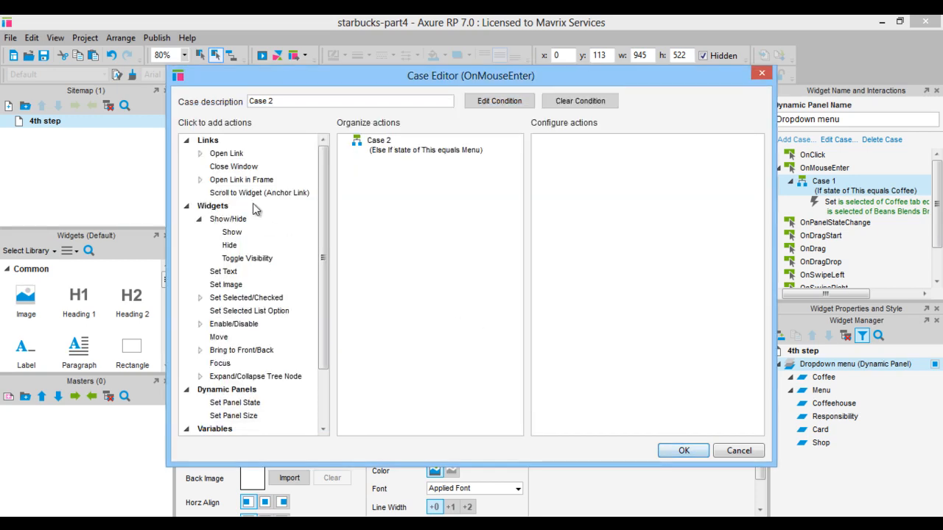
Step: Add a Set Selected action to the Menu case, setting Menu tab and Drinks Food Nutrition label to true
{"action": "left_click", "coordinate": [238, 299]}
{"action": "left_click", "coordinate": [580, 157]}
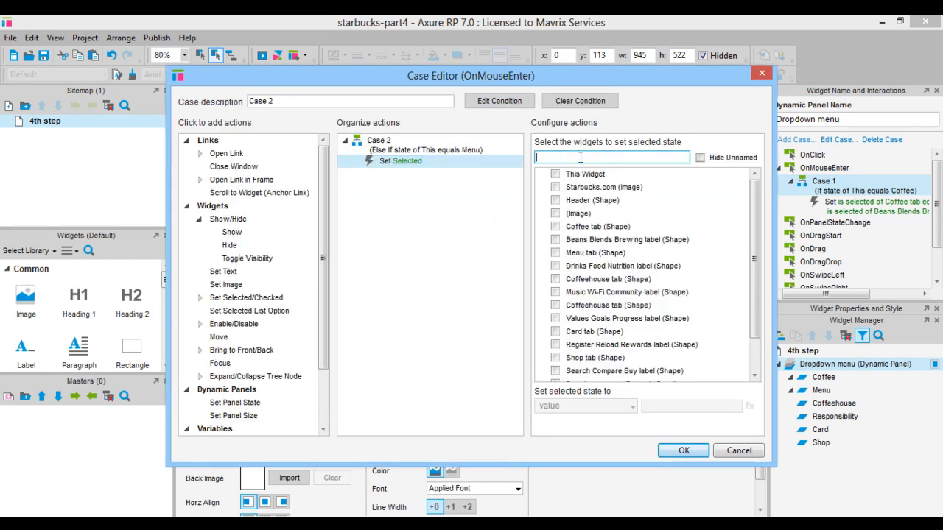
{"action": "type", "text": "menu"}
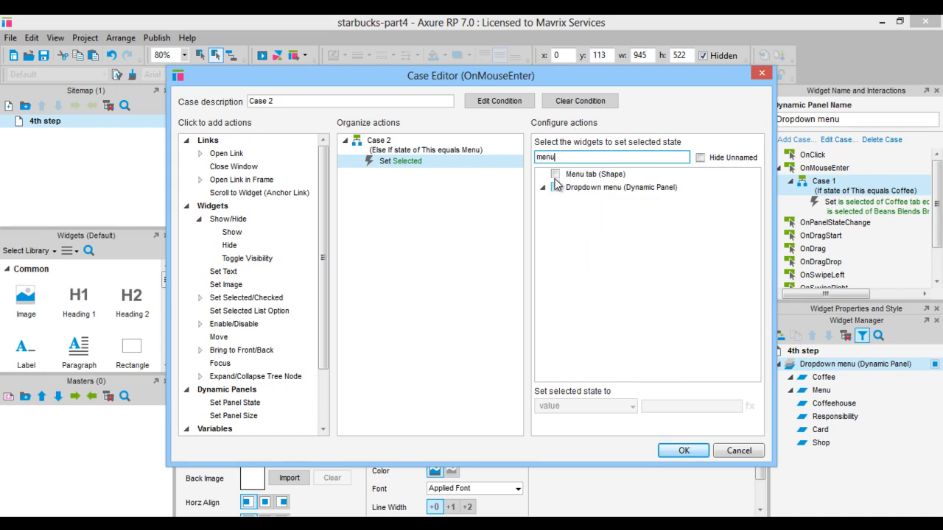
{"action": "left_click", "coordinate": [556, 175]}
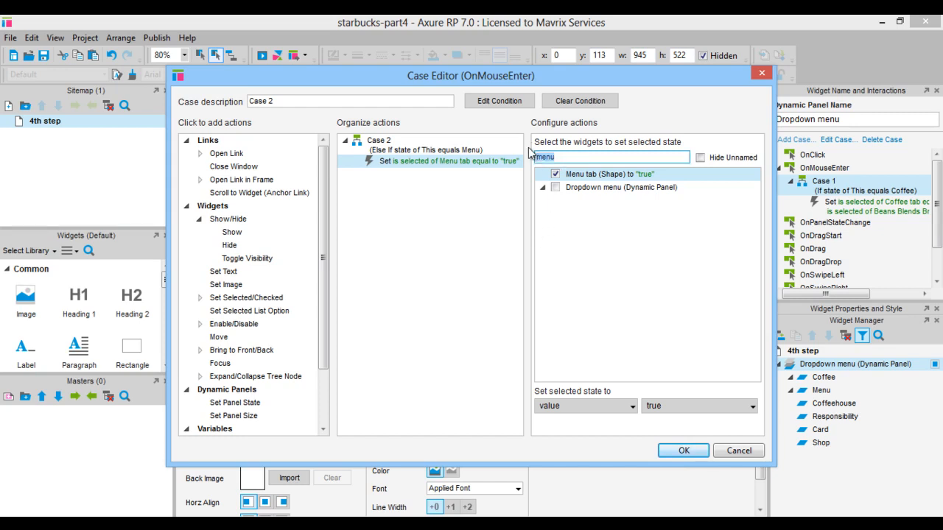
{"action": "type", "text": "drinks"}
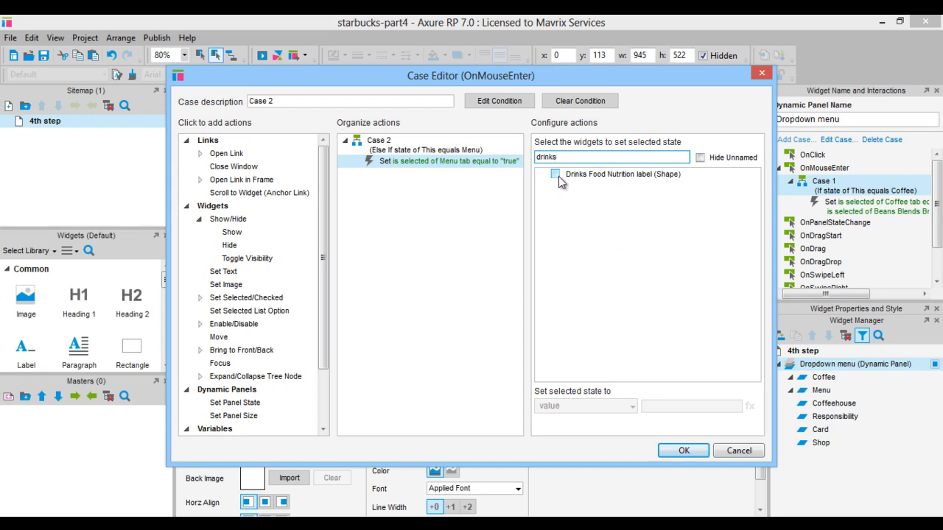
{"action": "left_click", "coordinate": [555, 175]}
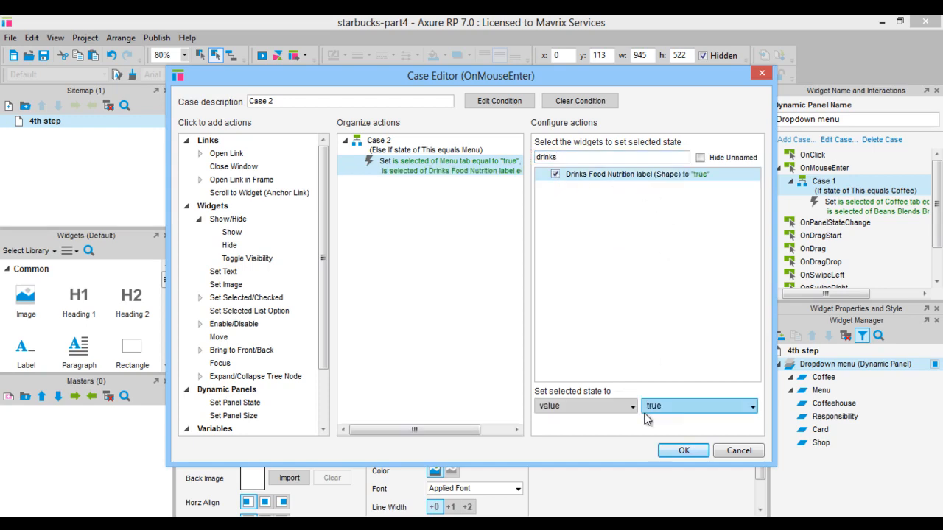
{"action": "left_click", "coordinate": [684, 450]}
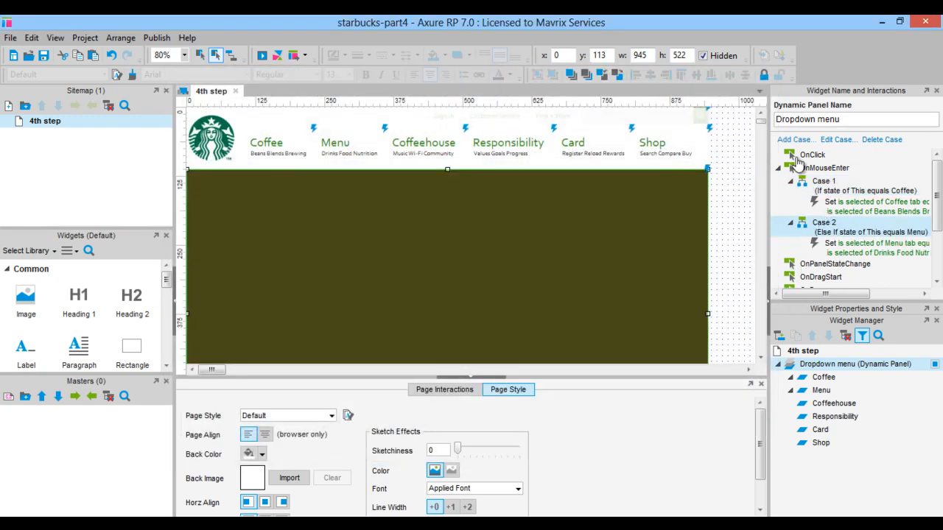
Step: Add a third OnMouseEnter case to the panel with the condition that the state of This equals Coffeehouse
{"action": "left_click", "coordinate": [792, 141]}
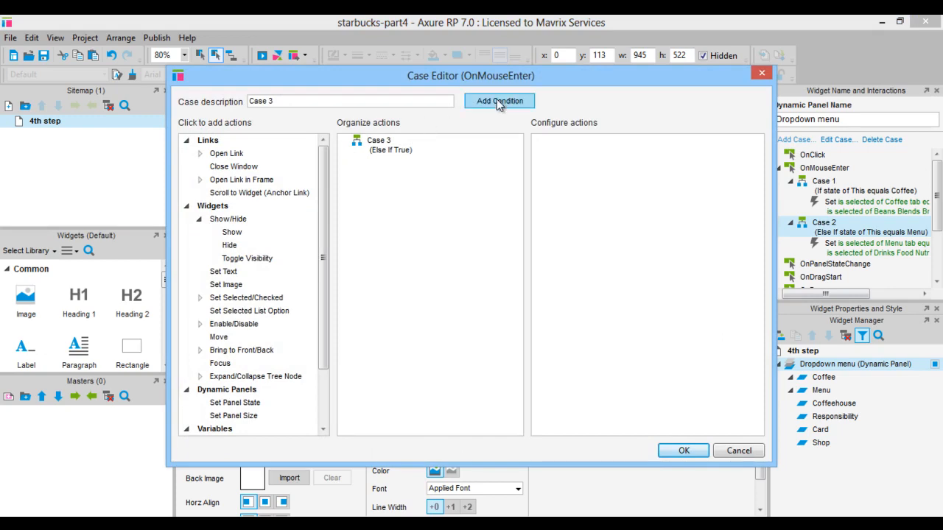
{"action": "left_click", "coordinate": [498, 100]}
{"action": "left_click", "coordinate": [632, 172]}
{"action": "left_click", "coordinate": [627, 213]}
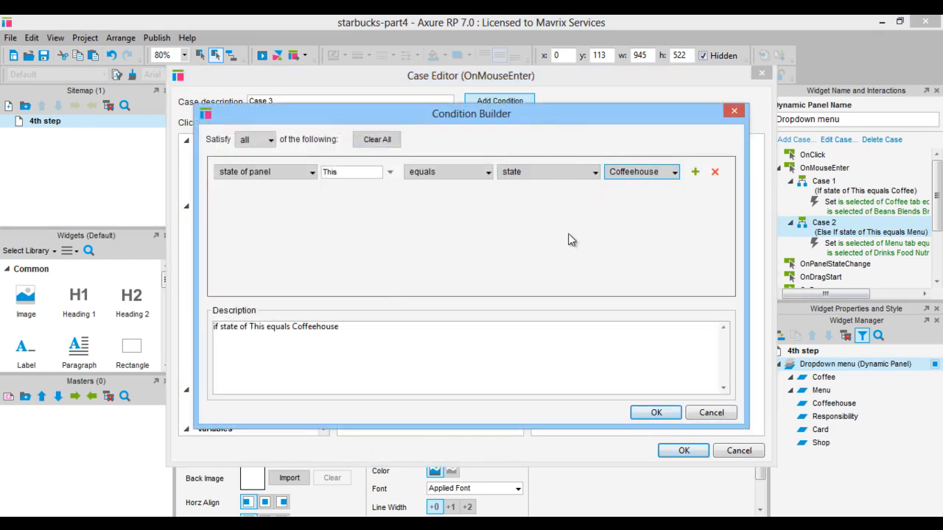
{"action": "left_click", "coordinate": [657, 413]}
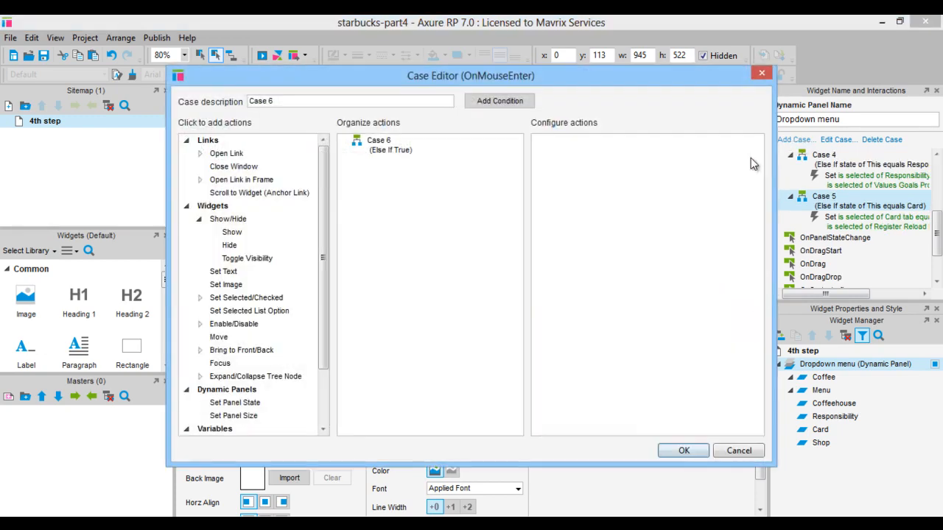
Step: Give Case 6 of the panel's OnMouseEnter event the condition that the state of This equals Shop
{"action": "left_click", "coordinate": [491, 109]}
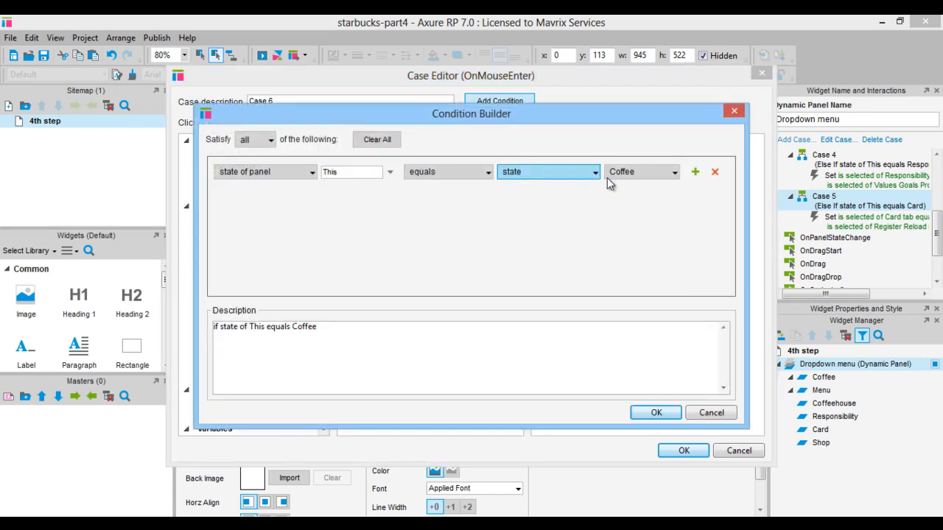
{"action": "left_click", "coordinate": [608, 175]}
{"action": "left_click", "coordinate": [613, 252]}
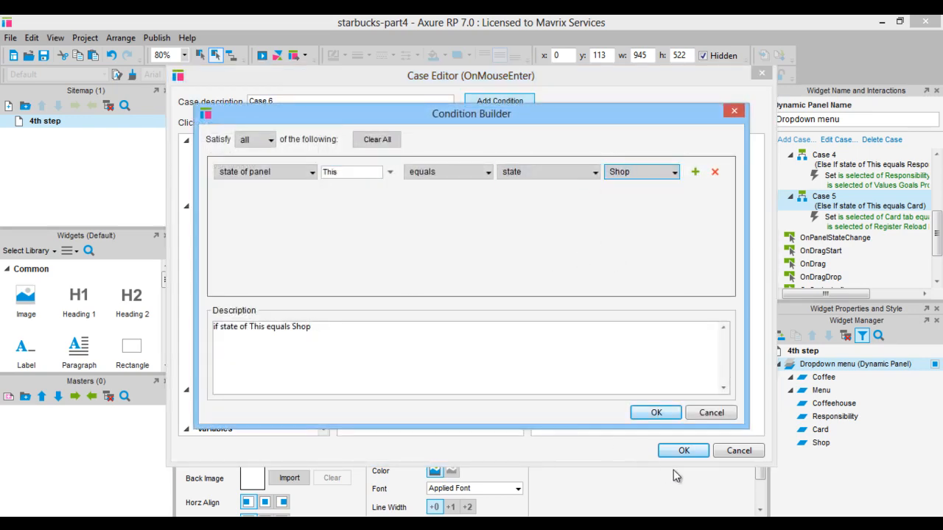
{"action": "left_click", "coordinate": [656, 413]}
Step: Add a Set Selected action to the Shop case, setting Shop tab and Search Compare Buy label to true
{"action": "left_click", "coordinate": [243, 297]}
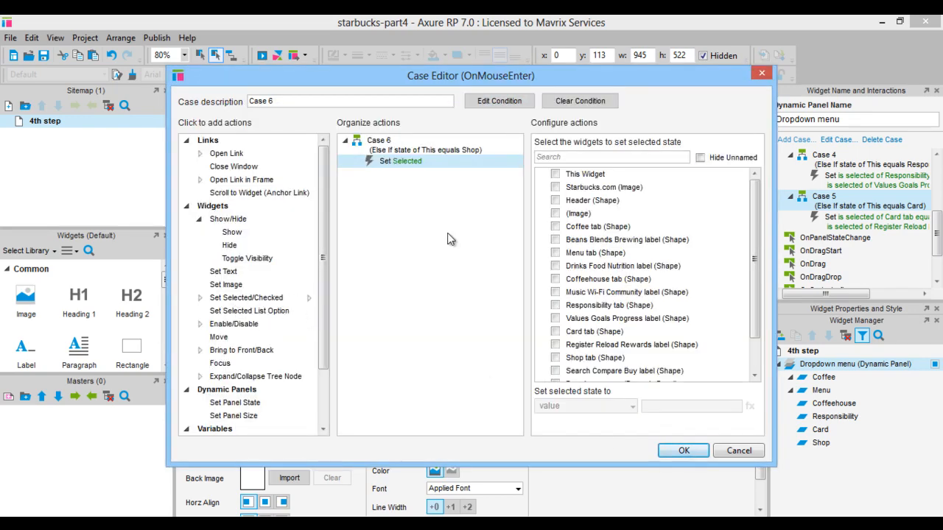
{"action": "left_click", "coordinate": [578, 157]}
{"action": "type", "text": "sho"}
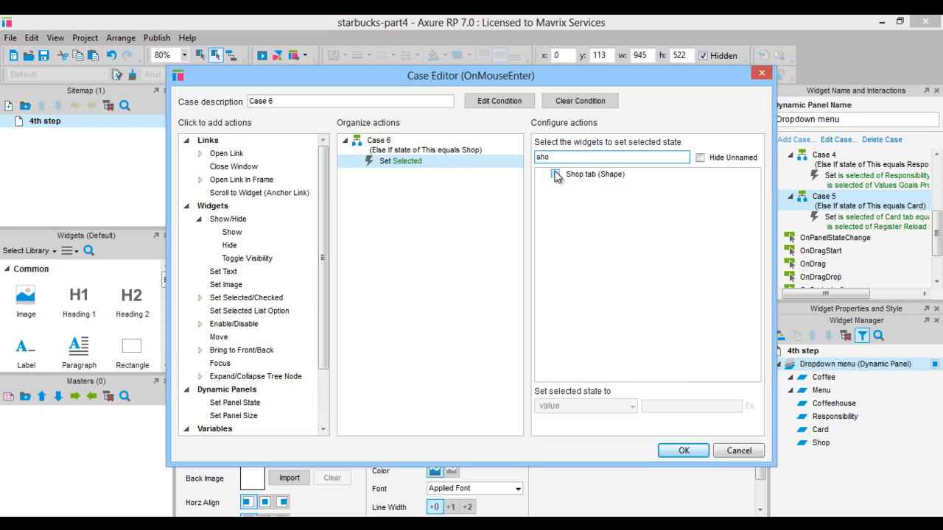
{"action": "left_click", "coordinate": [555, 173]}
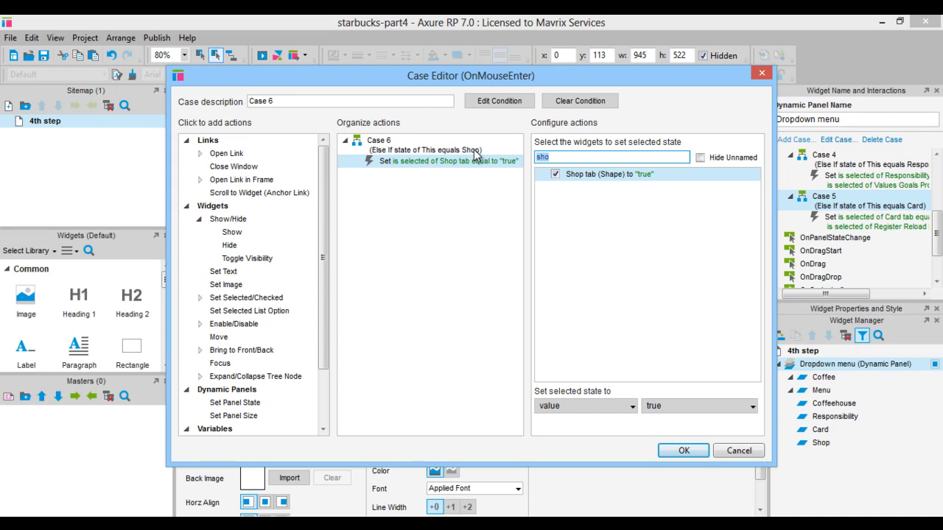
{"action": "key", "text": "BackSpace"}
{"action": "type", "text": "searc"}
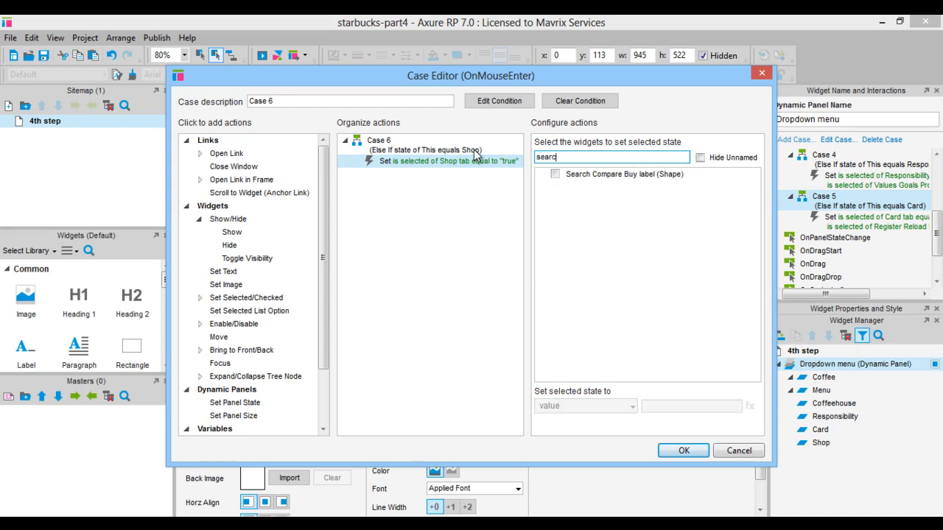
{"action": "left_click", "coordinate": [556, 174]}
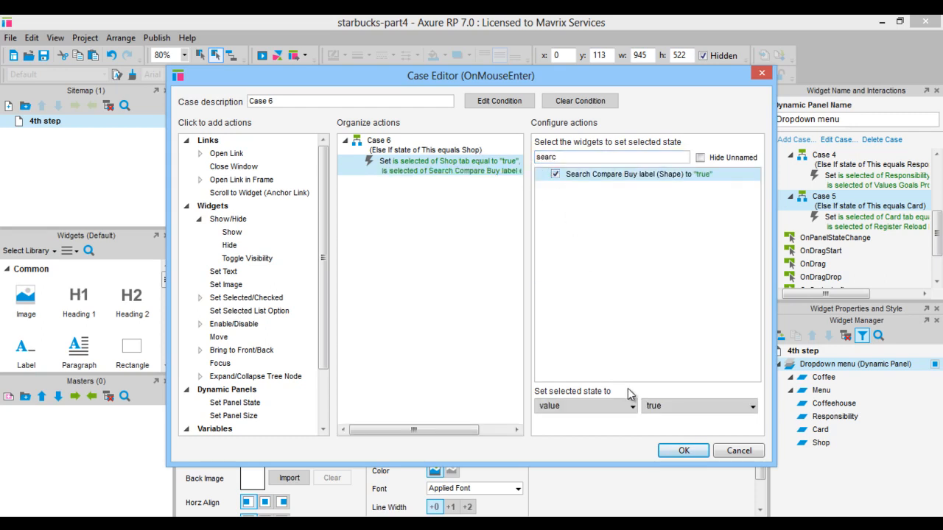
{"action": "left_click", "coordinate": [681, 451]}
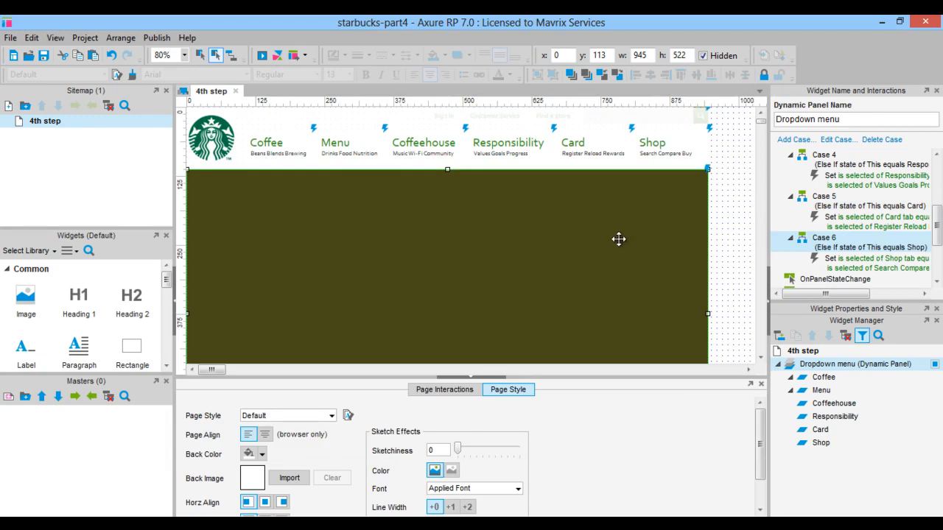
Step: Add an OnMouseOut case to the Dropdown menu panel with a Set Not Selected action
{"action": "scroll", "coordinate": [829, 213], "scroll_direction": "down", "scroll_amount": 5}
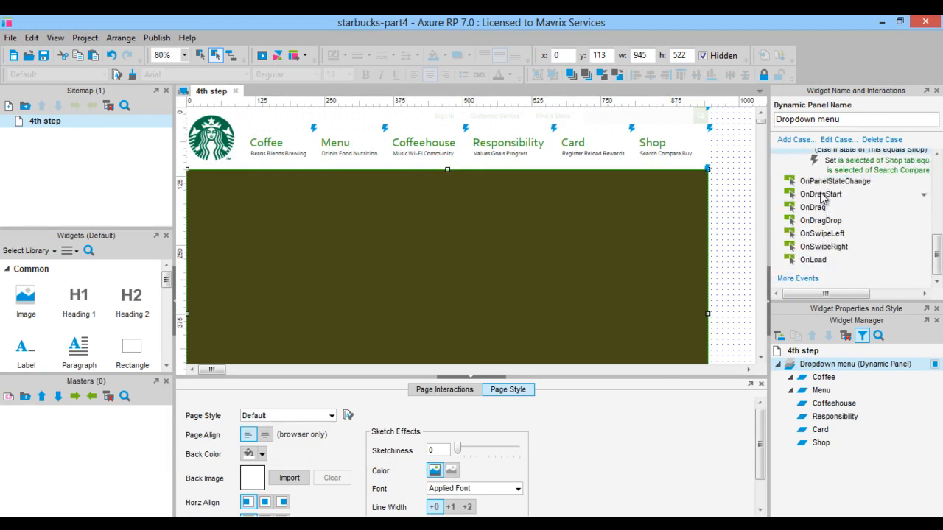
{"action": "left_click", "coordinate": [797, 280]}
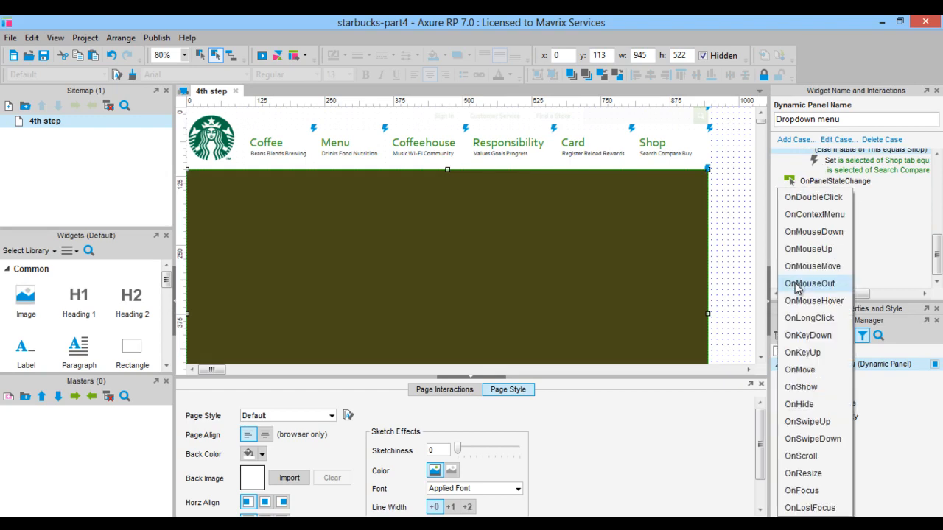
{"action": "left_click", "coordinate": [800, 288]}
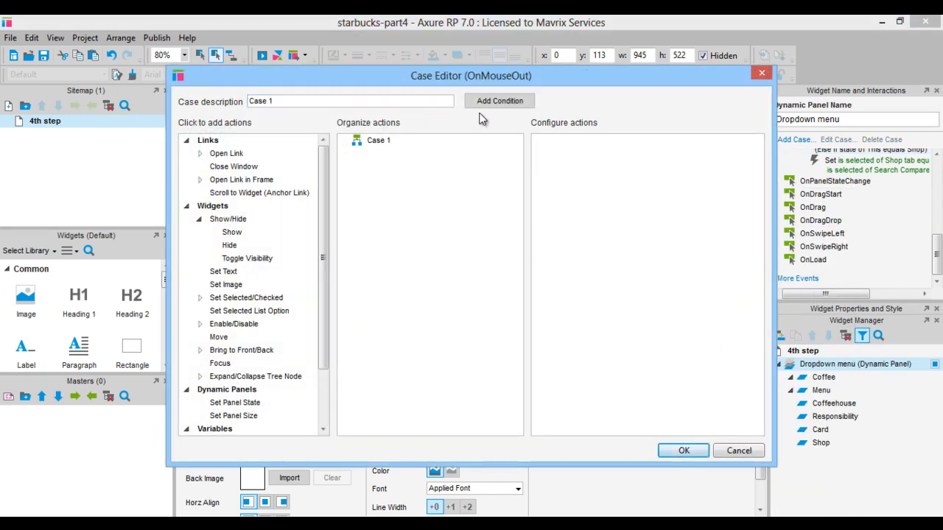
{"action": "left_click", "coordinate": [201, 299]}
{"action": "left_click", "coordinate": [229, 325]}
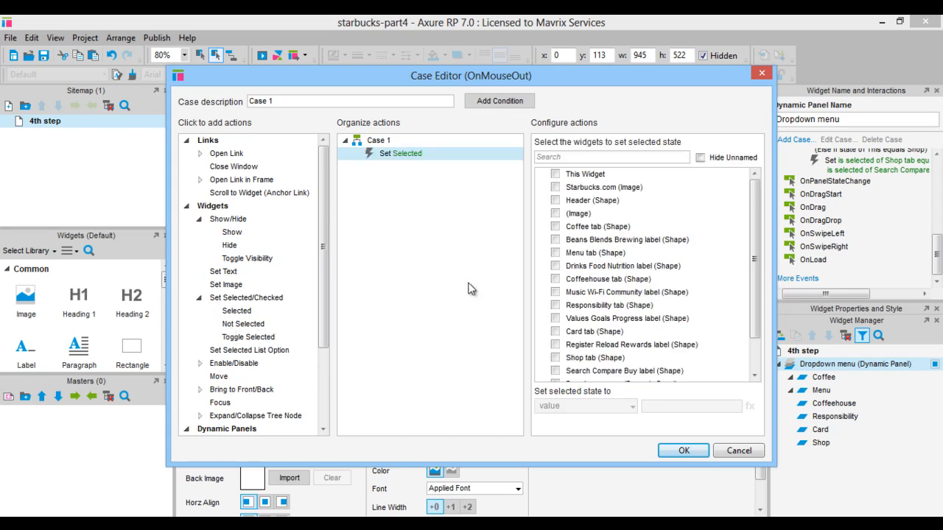
Step: Apply the false selected state to all six navigation tabs and their six labels, from Coffee tab through Search Compare Buy label
{"action": "left_click", "coordinate": [555, 226]}
{"action": "left_click", "coordinate": [555, 240]}
{"action": "left_click", "coordinate": [556, 252]}
{"action": "left_click", "coordinate": [555, 266]}
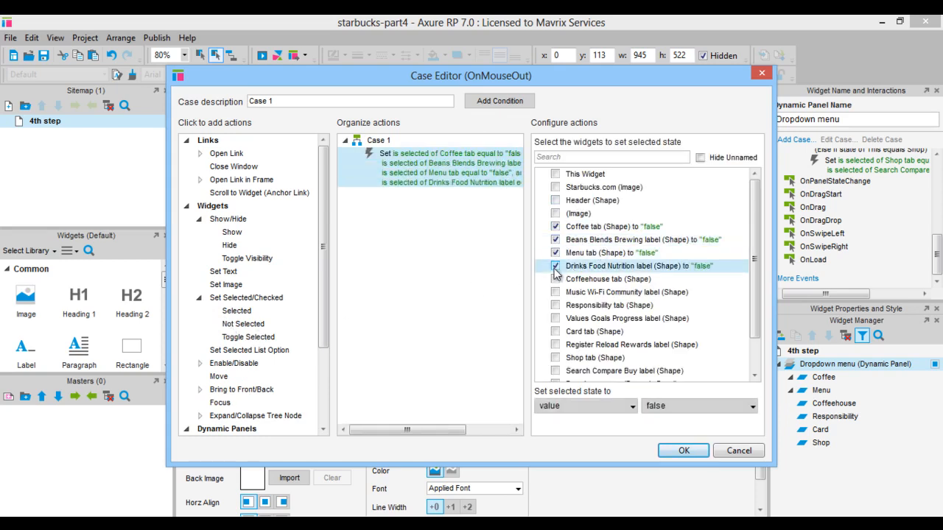
{"action": "left_click", "coordinate": [556, 280]}
{"action": "left_click", "coordinate": [556, 292]}
{"action": "left_click", "coordinate": [556, 305]}
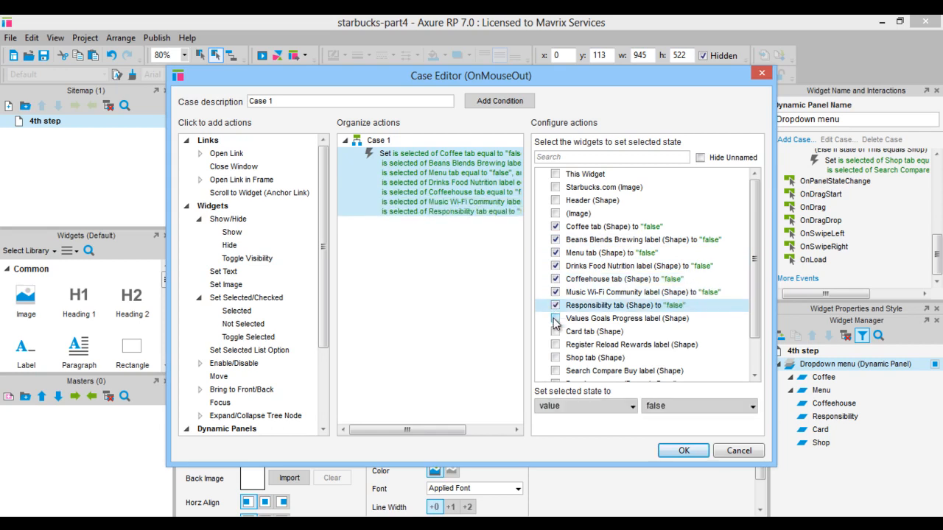
{"action": "left_click", "coordinate": [556, 318]}
{"action": "left_click", "coordinate": [555, 332]}
{"action": "left_click", "coordinate": [555, 345]}
{"action": "left_click", "coordinate": [556, 358]}
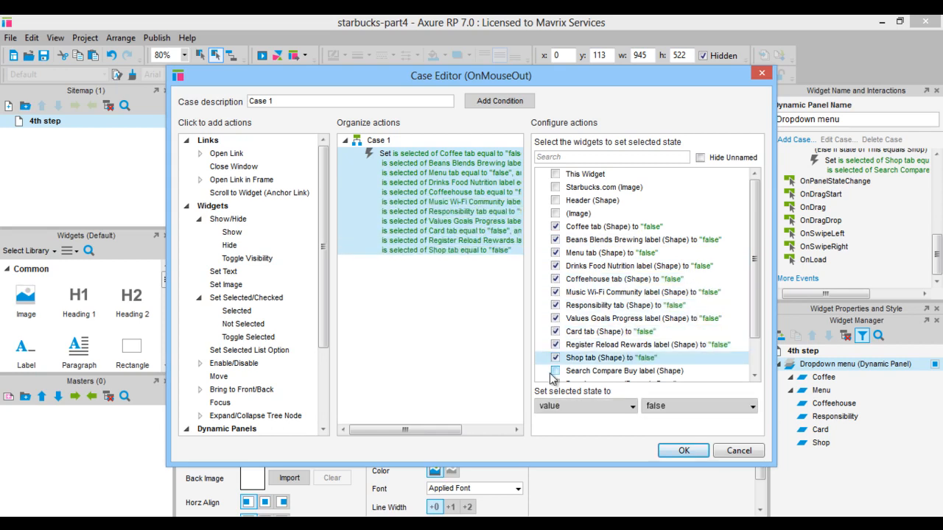
{"action": "left_click", "coordinate": [555, 370]}
{"action": "scroll", "coordinate": [575, 352], "scroll_direction": "down", "scroll_amount": 1}
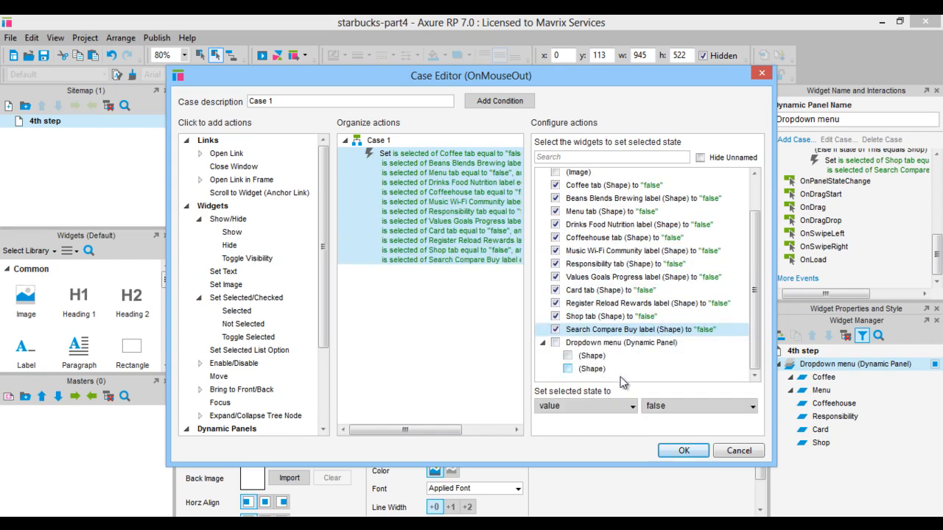
{"action": "left_click", "coordinate": [683, 450]}
Step: Preview the 4th step page in the browser with the sitemap closed, test the tabs and dropdown, and return to Axure RP
{"action": "left_click", "coordinate": [515, 144]}
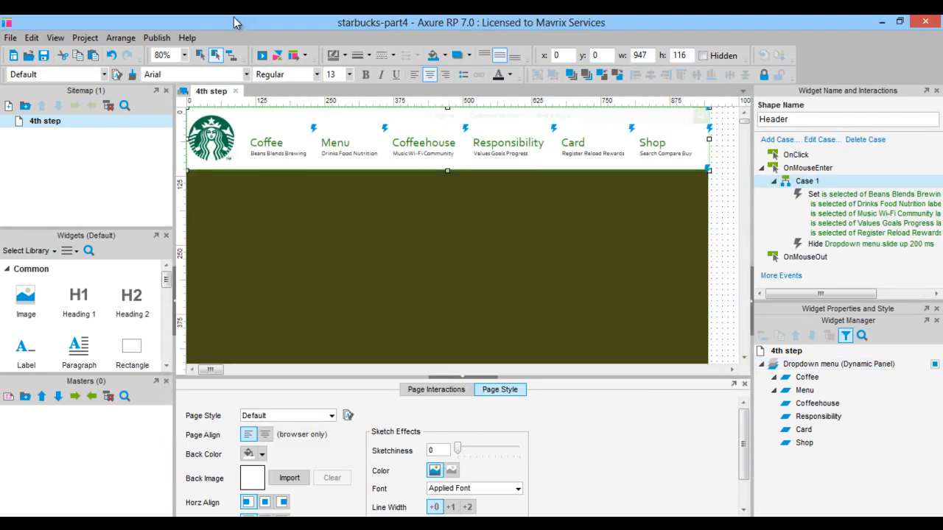
{"action": "left_click", "coordinate": [156, 38]}
{"action": "left_click", "coordinate": [163, 57]}
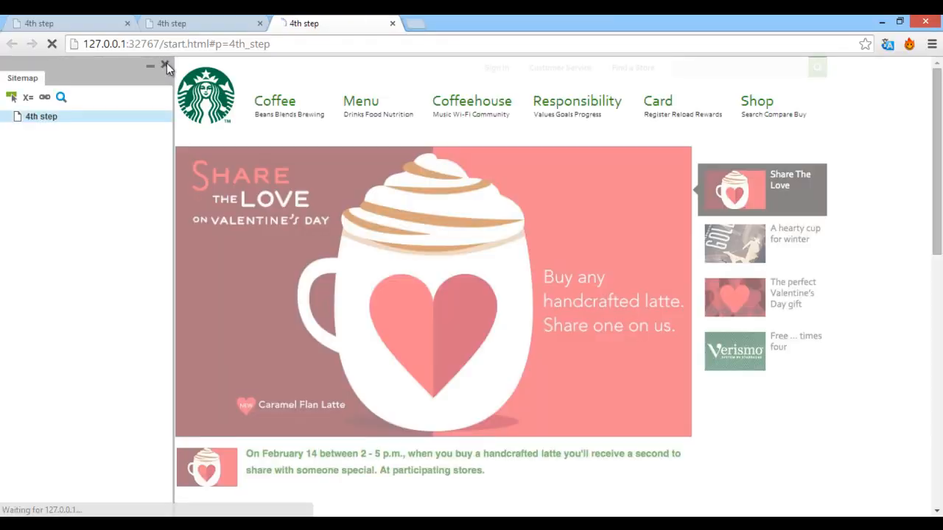
{"action": "left_click", "coordinate": [166, 63]}
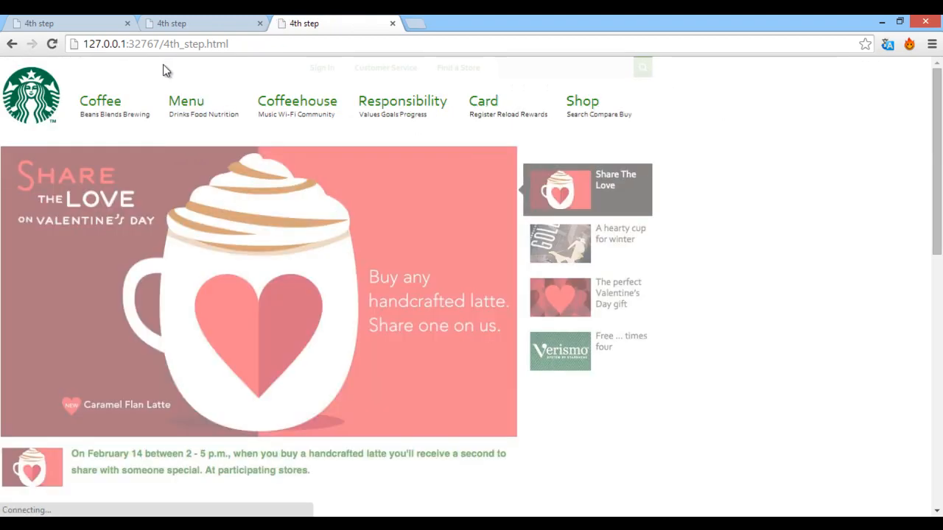
{"action": "mouse_move", "coordinate": [164, 98]}
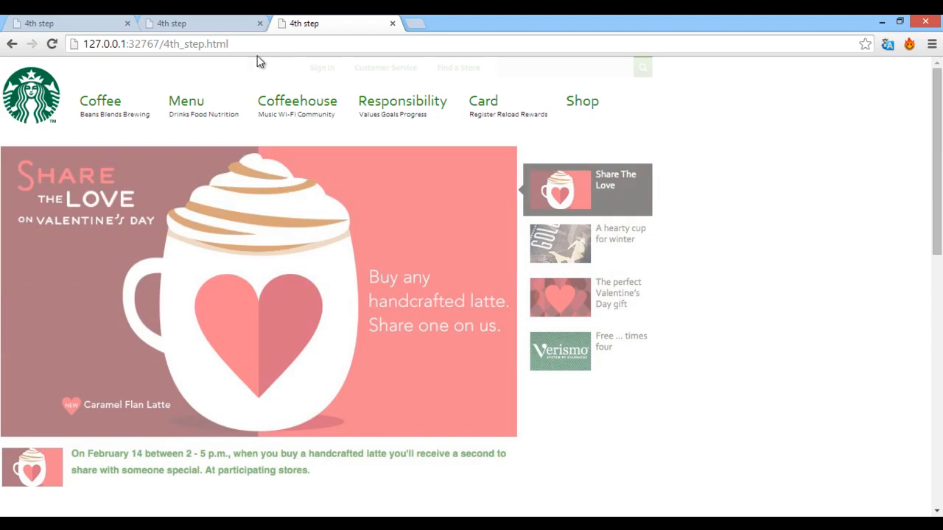
{"action": "left_click", "coordinate": [287, 524]}
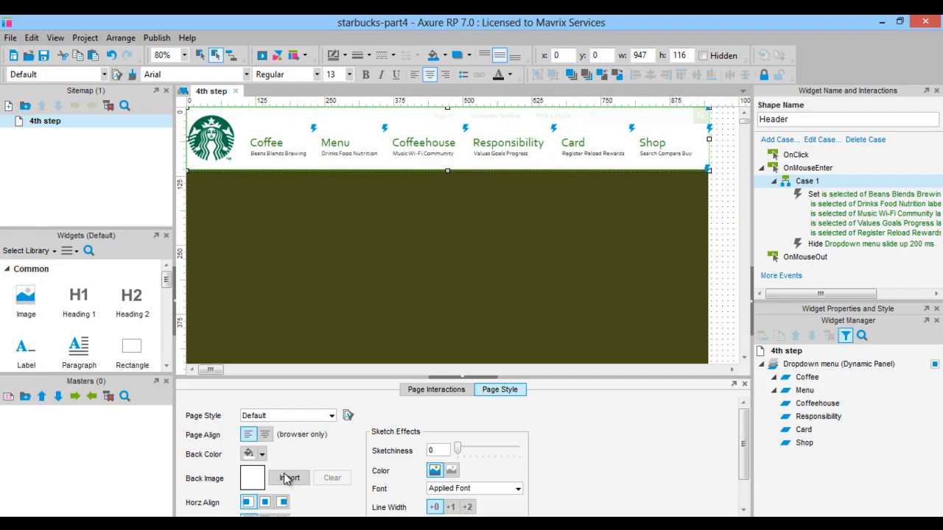